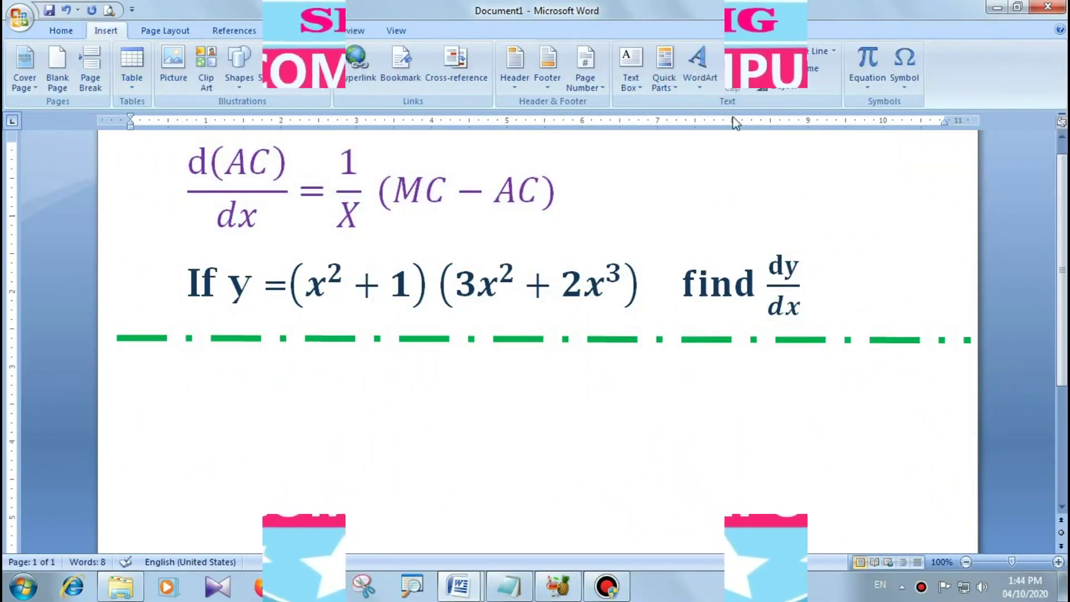
Step: Insert a new blank equation below the green dash-dot line
click(866, 82)
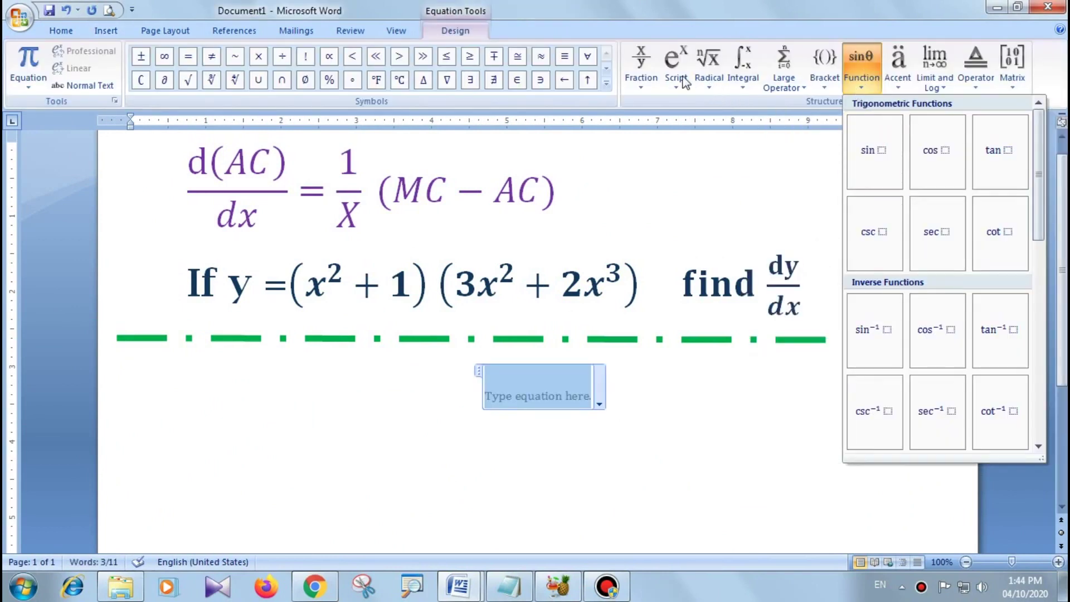
Step: Build the stacked fraction d(AC)/dx followed by an equals sign
click(642, 66)
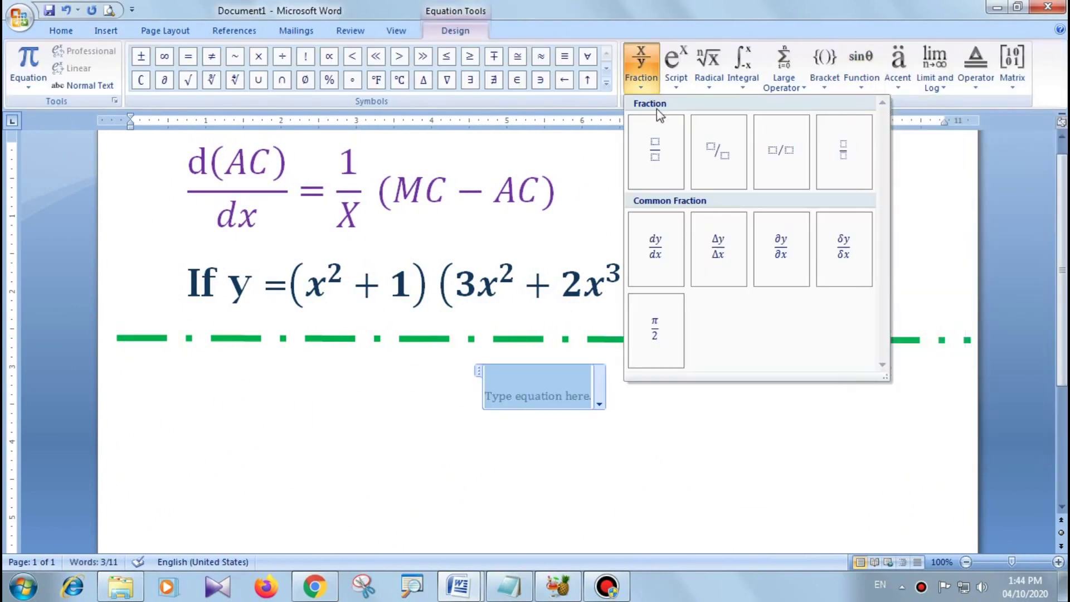
click(510, 387)
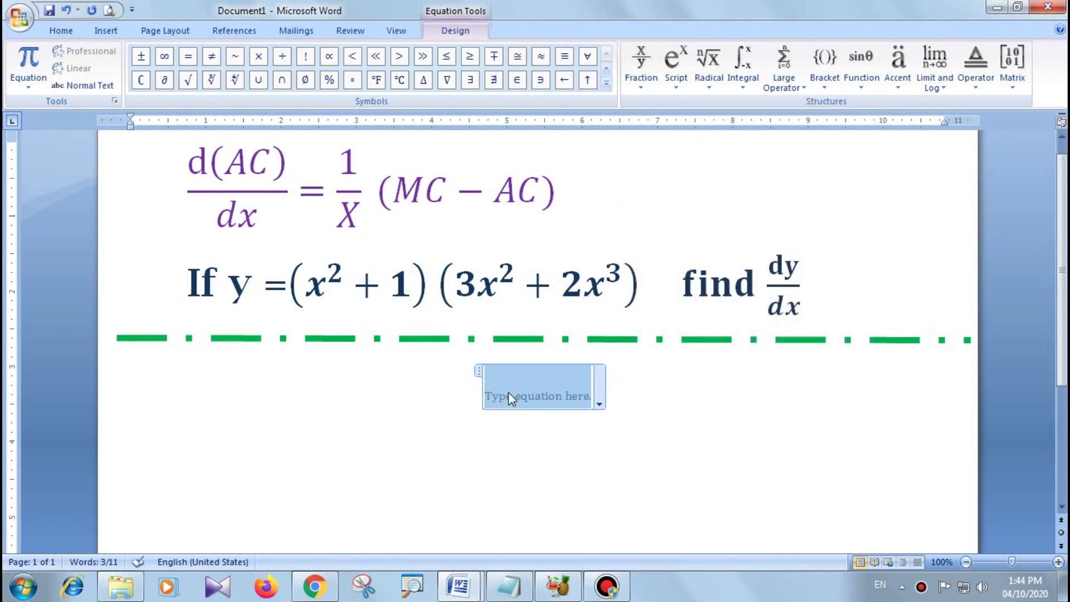
click(645, 72)
click(651, 148)
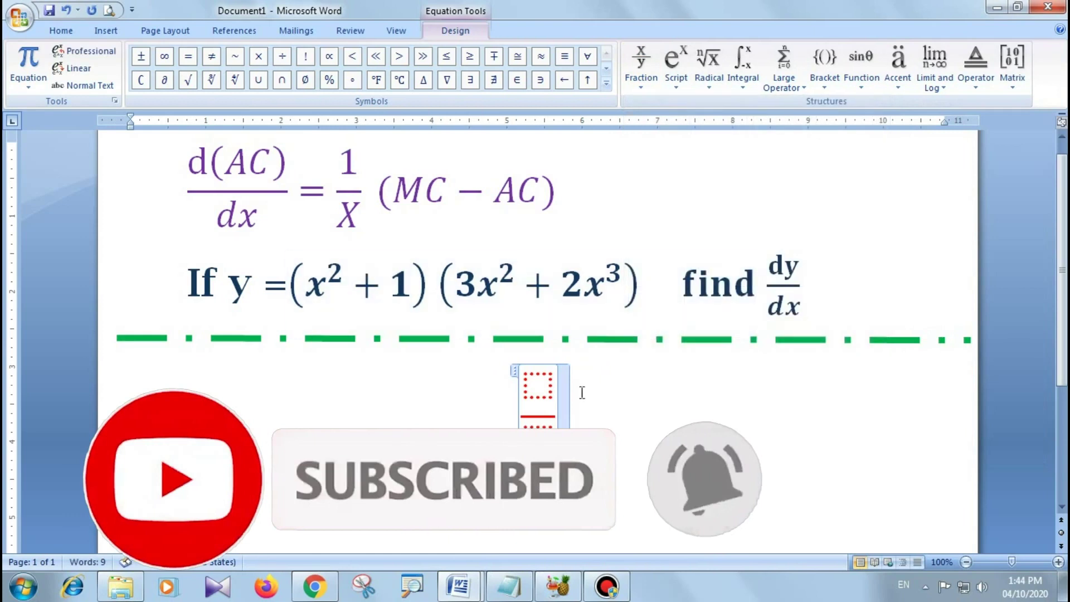
click(534, 384)
text(d)
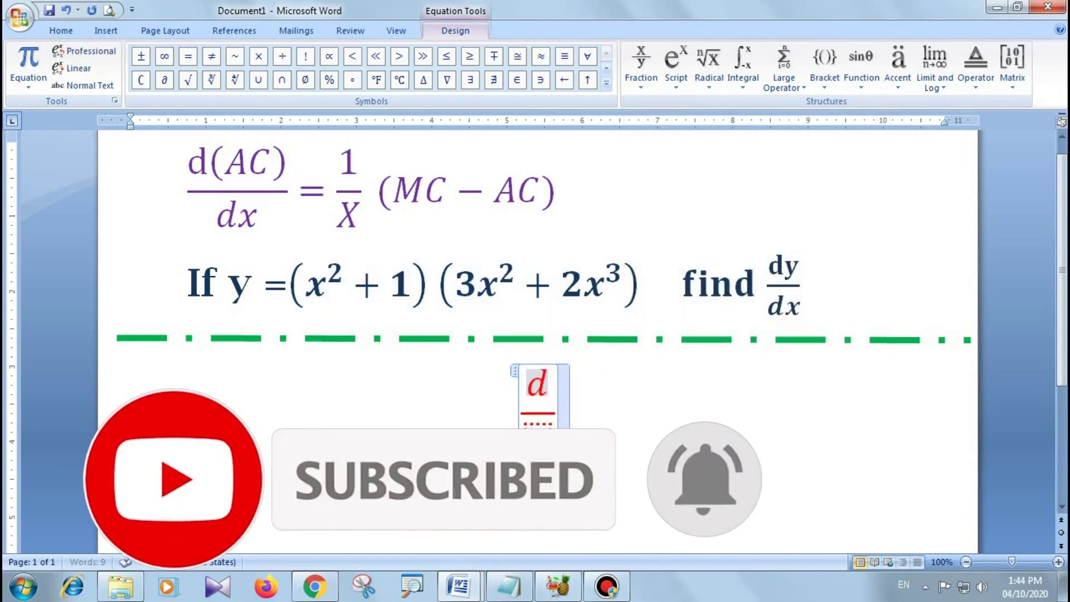
text((A)
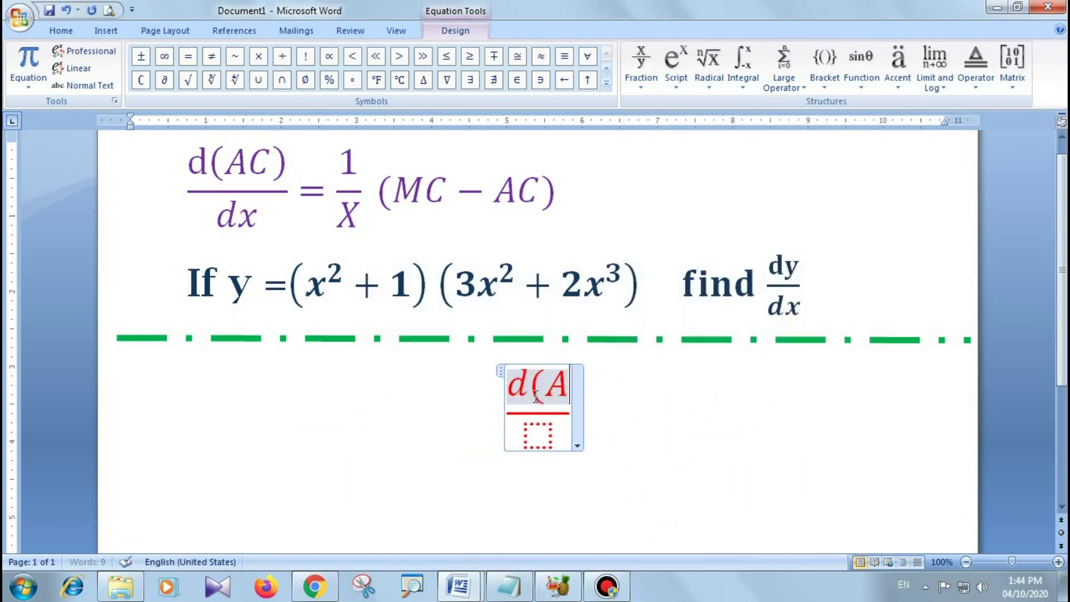
text(C))
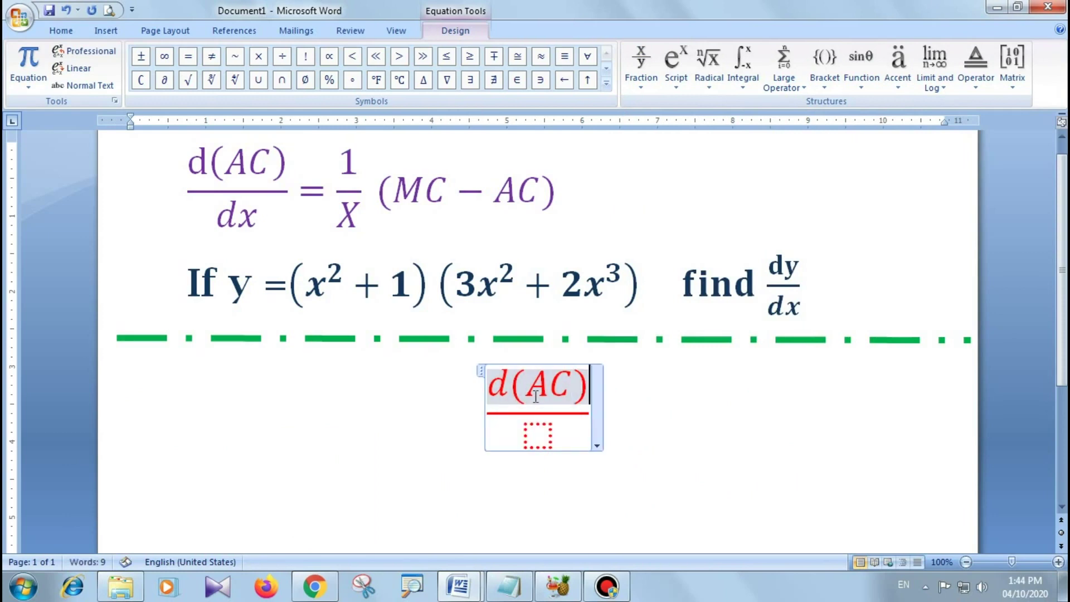
click(538, 434)
text(dx)
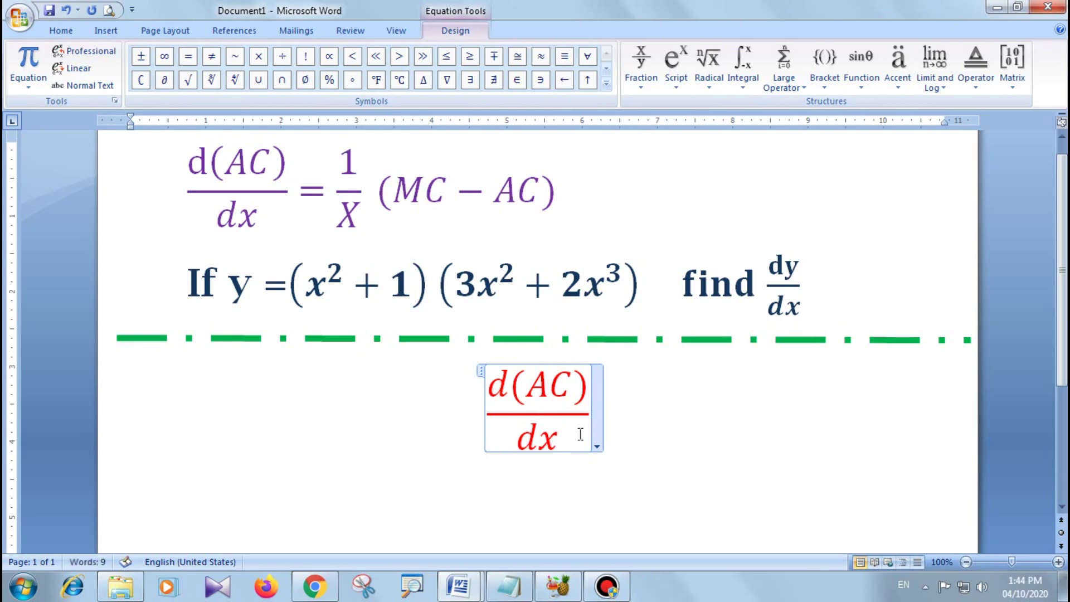
key(Right)
text(=)
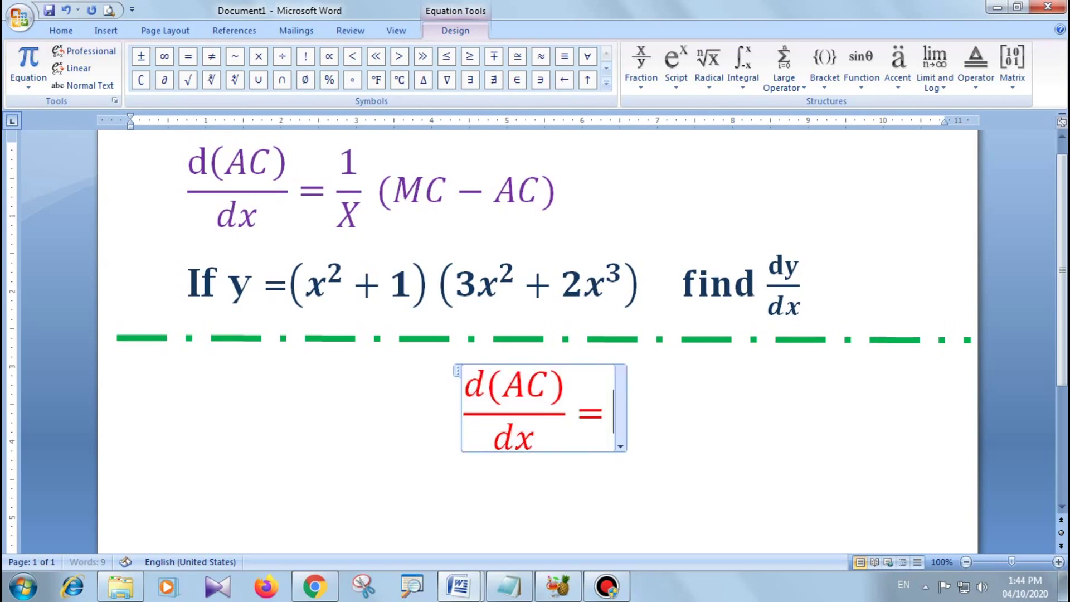
click(641, 62)
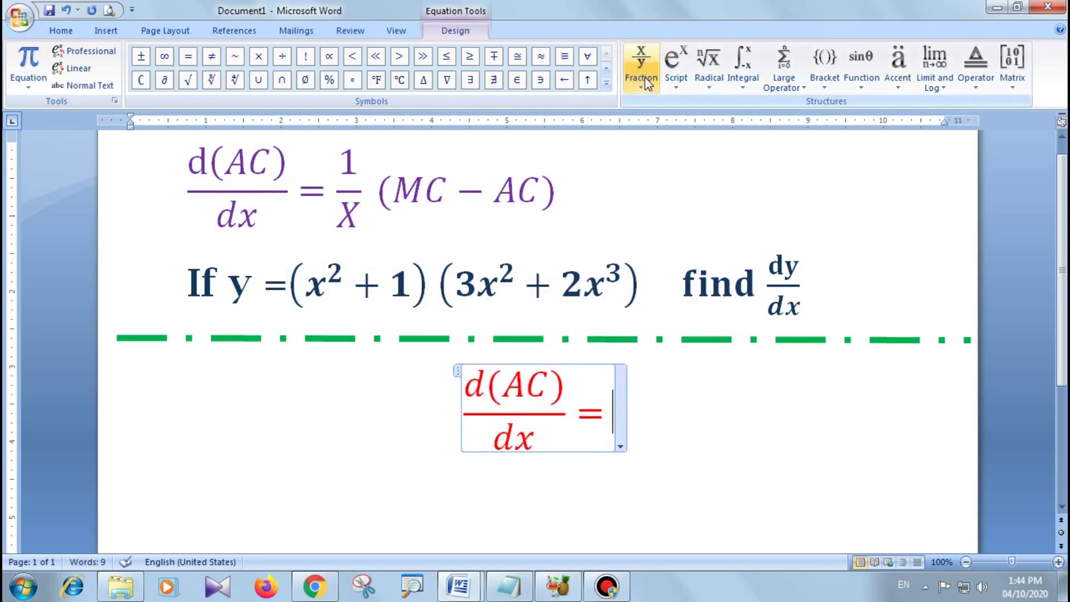
Step: Add a stacked fraction 1/x after the equals sign, followed by (MC -AC)
click(656, 186)
click(620, 386)
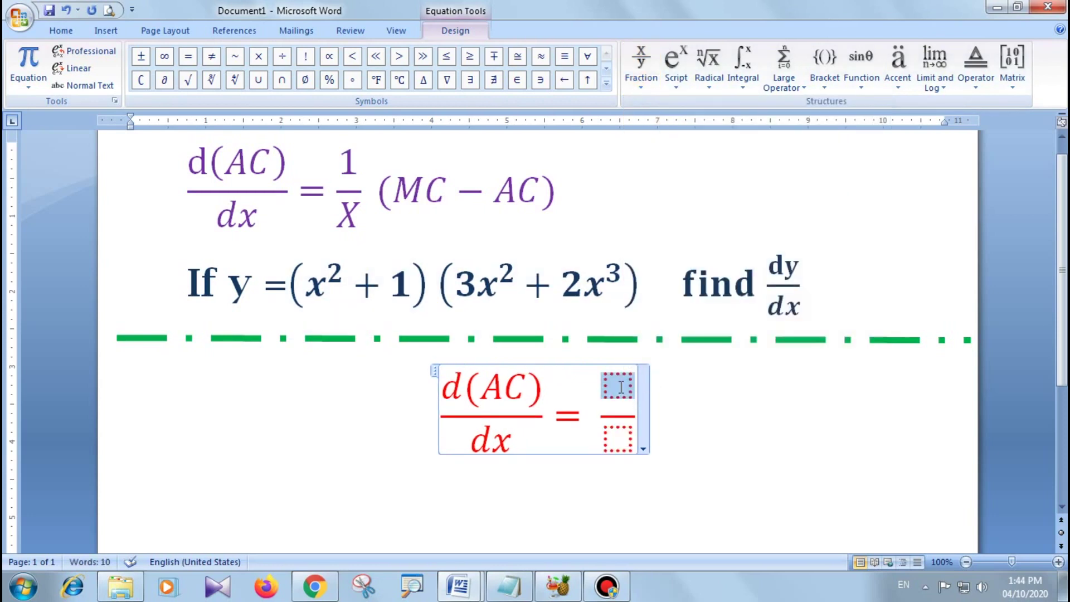
text(1)
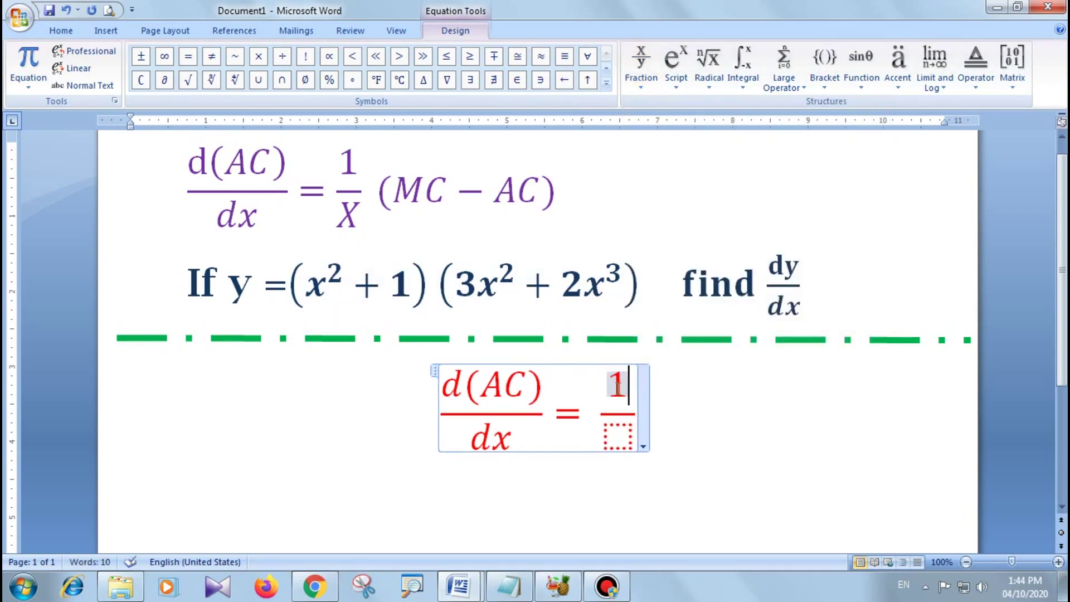
click(628, 432)
text(x)
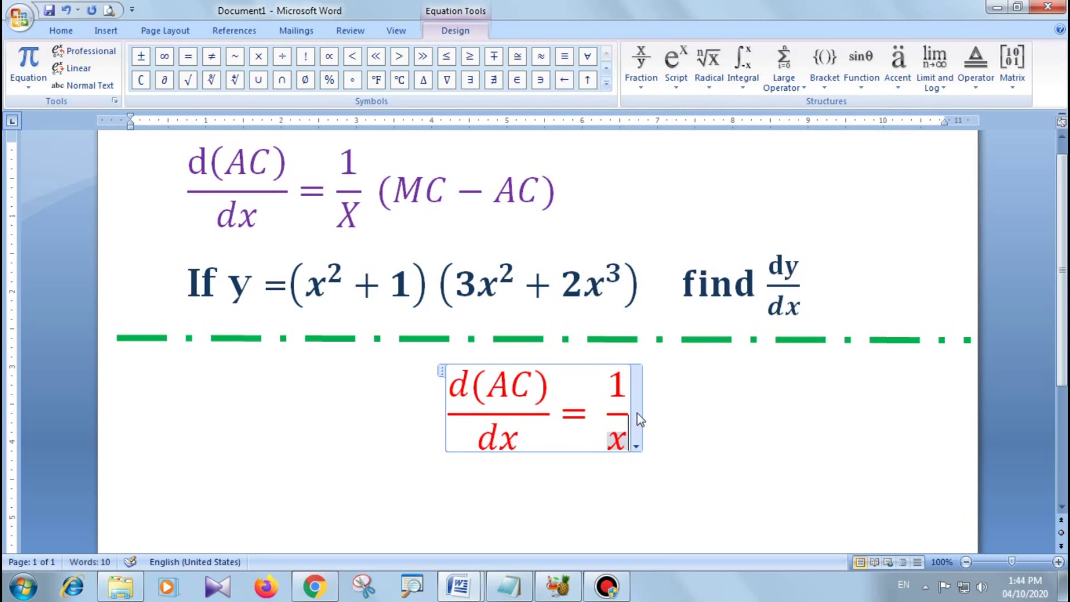
click(632, 411)
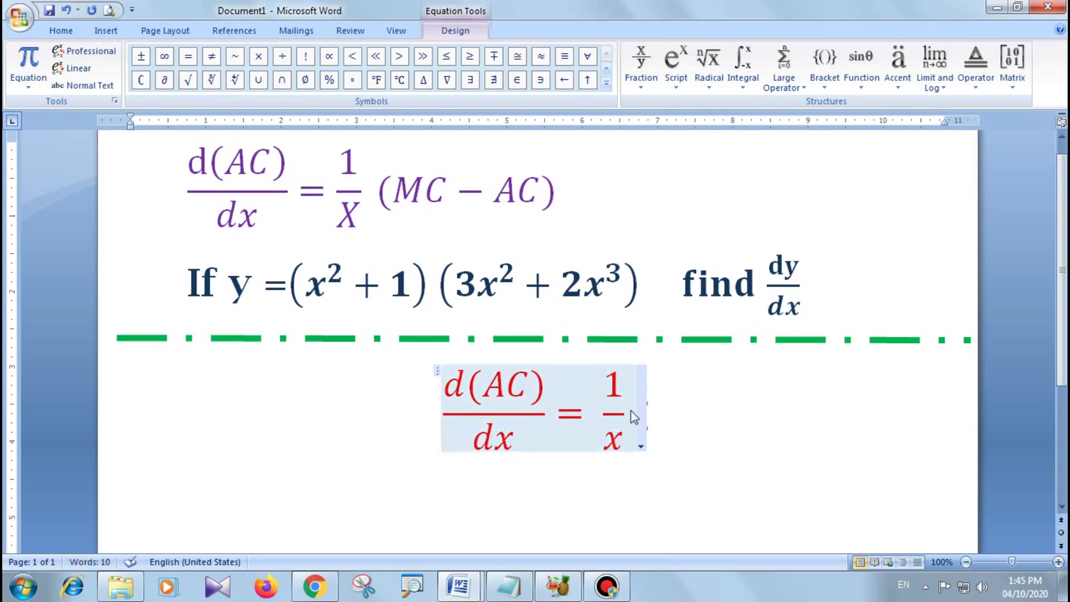
text(()
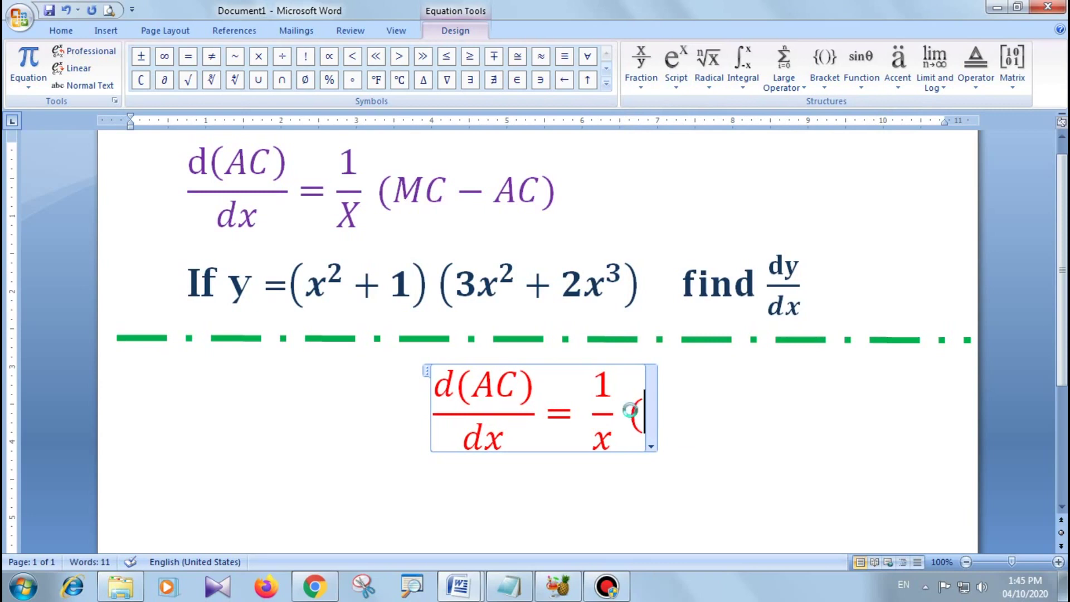
text(MC)
text( -)
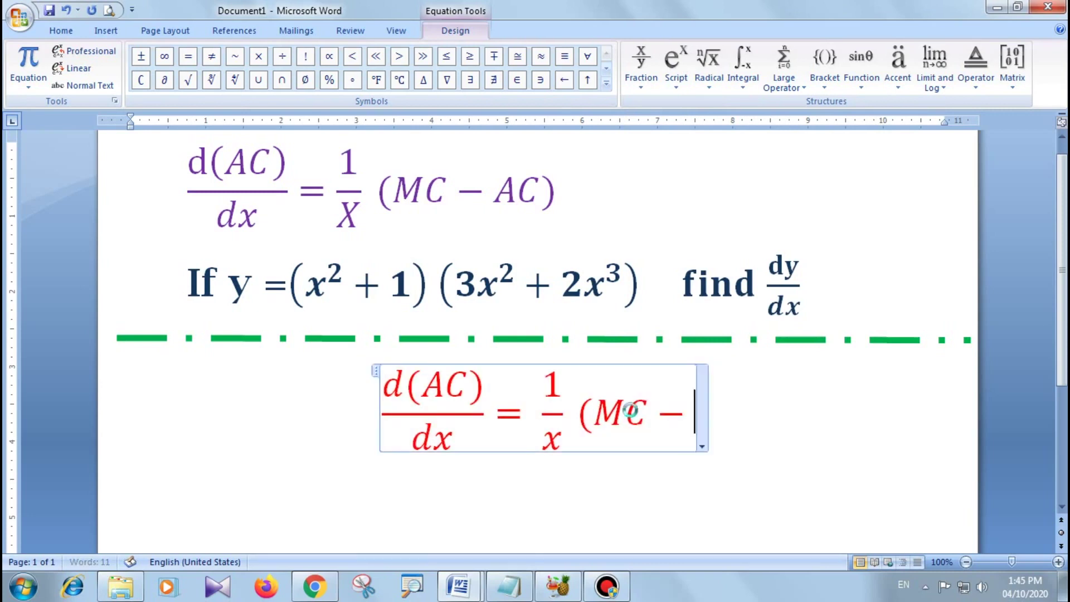
text(AC)
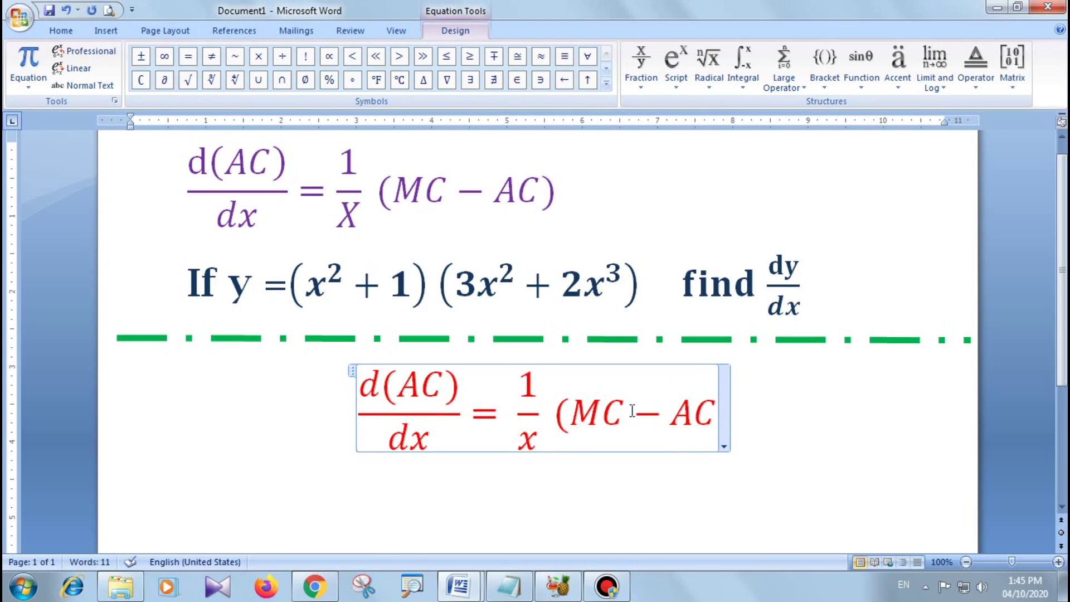
text())
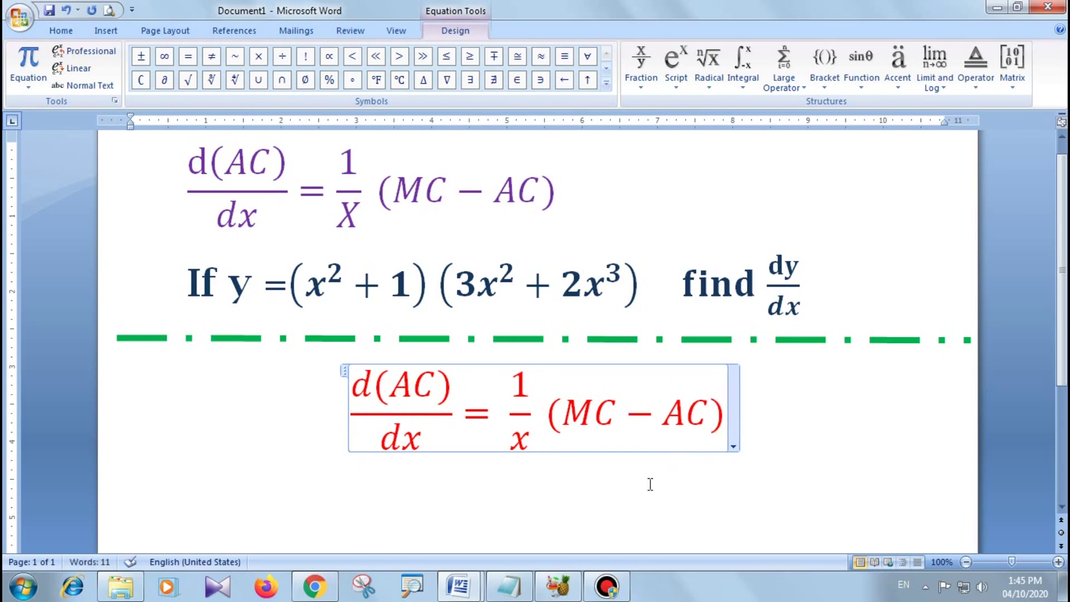
Step: Exit the finished d(AC)/dx equation and return to the Insert ribbon on a line beneath it
click(649, 484)
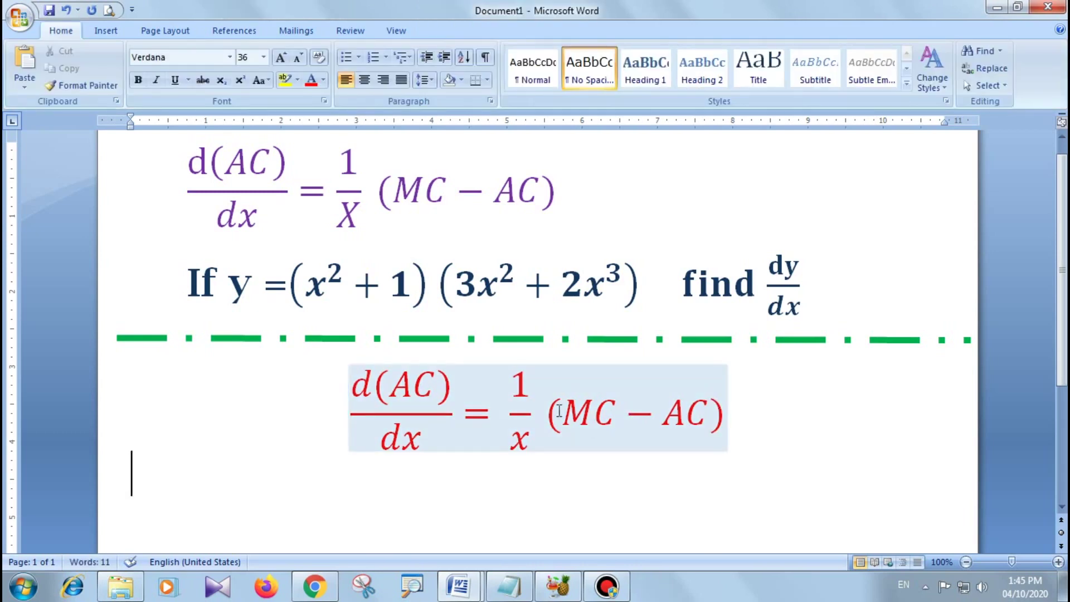
scroll(591, 219, down, 1)
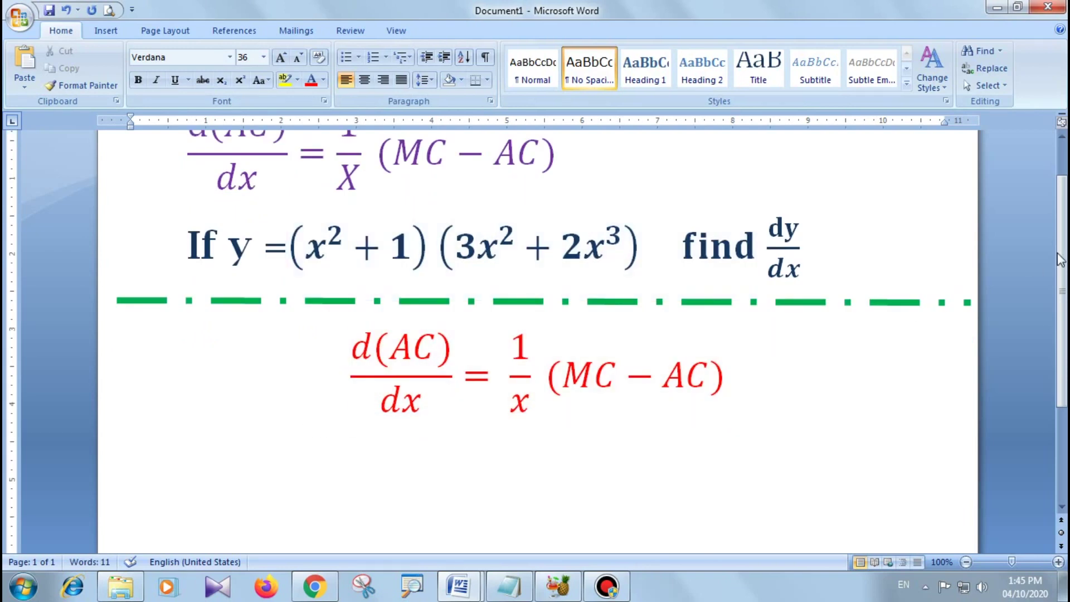
drag(1060, 259, 1060, 271)
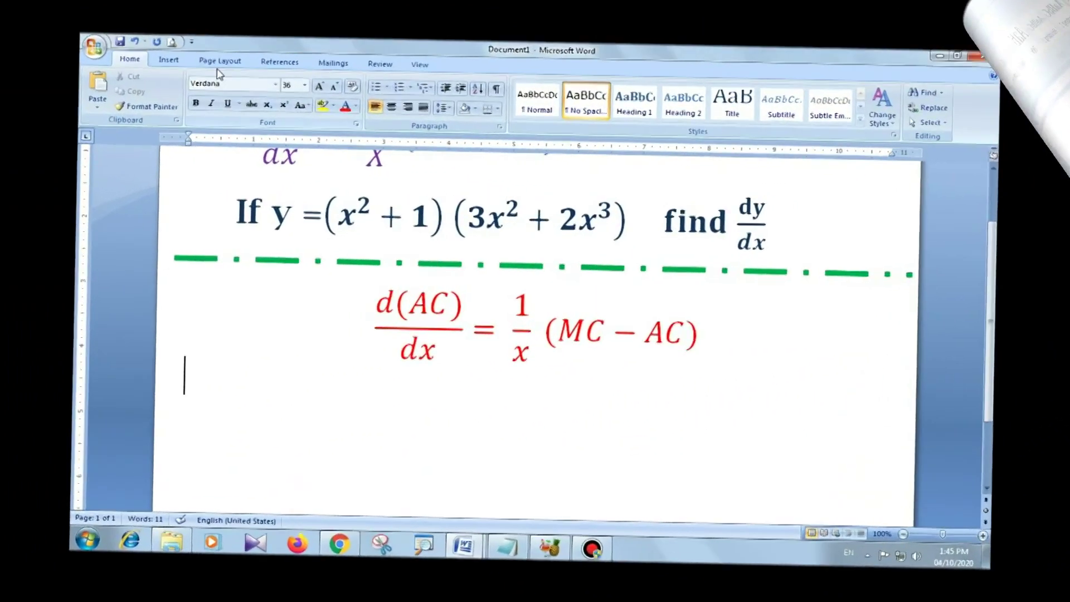
click(169, 60)
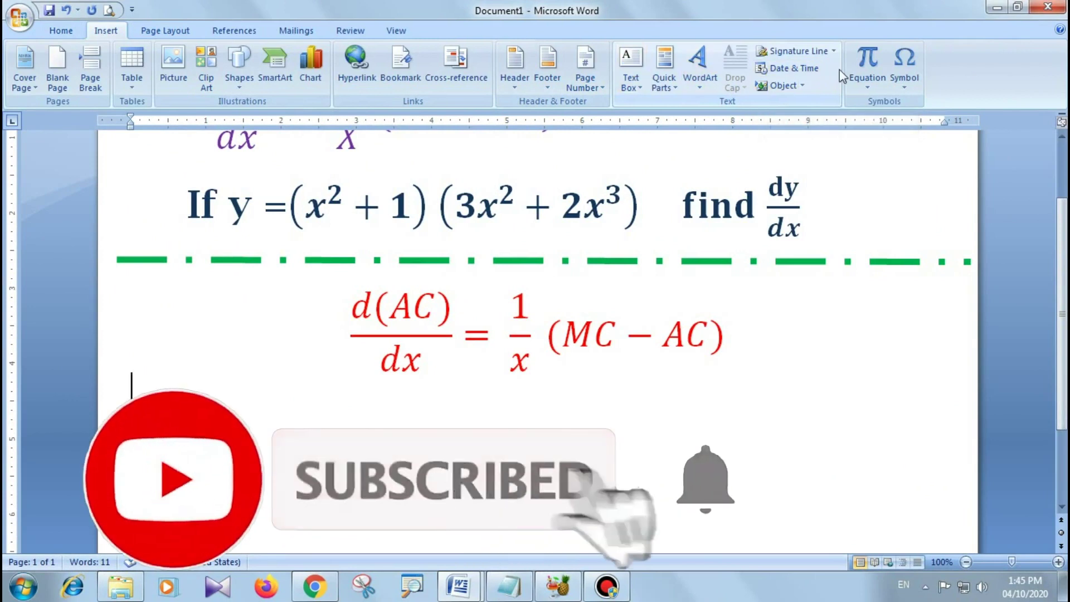
Step: Insert a second equation below d(AC)/dx containing a superscript template
click(865, 64)
click(861, 61)
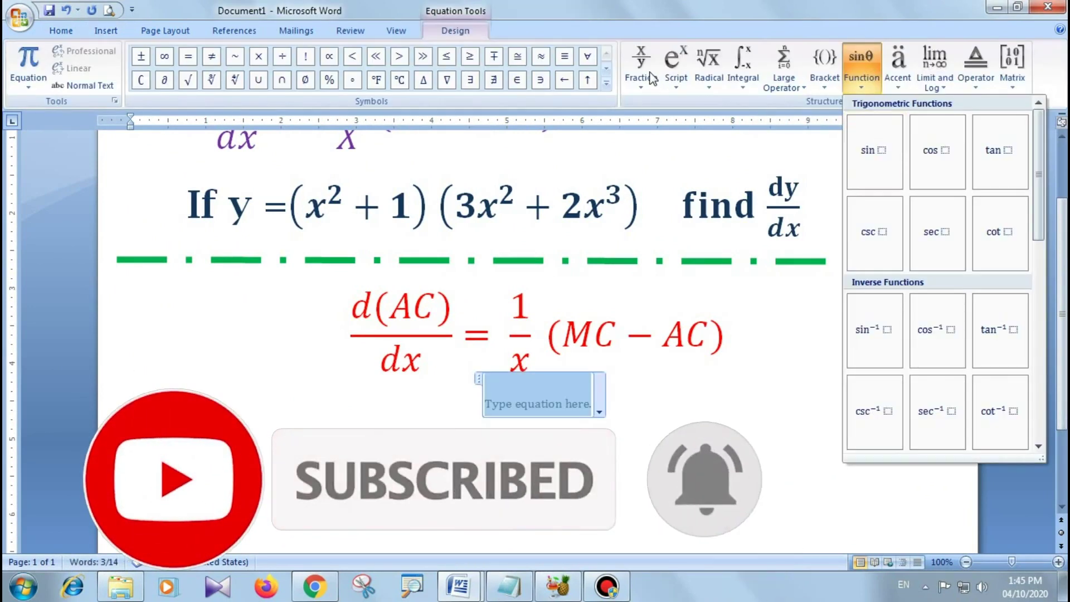
click(642, 82)
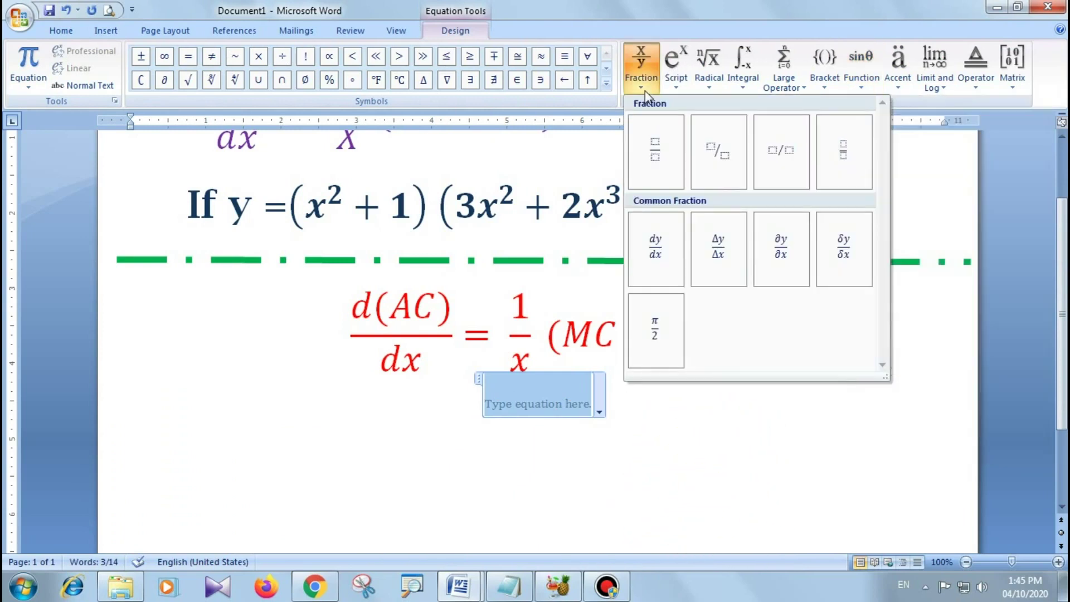
click(685, 78)
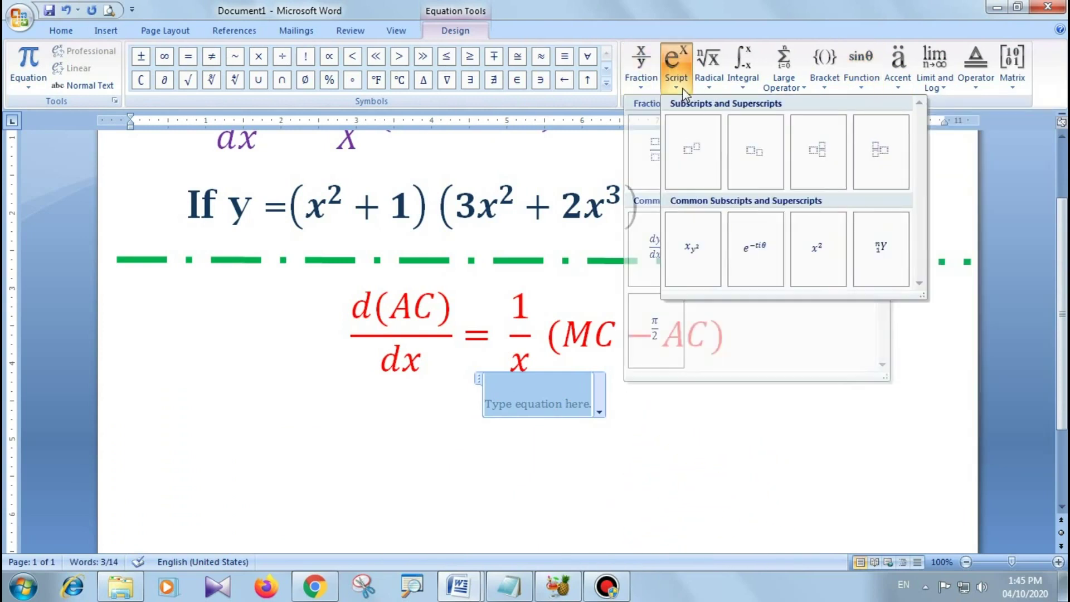
click(690, 149)
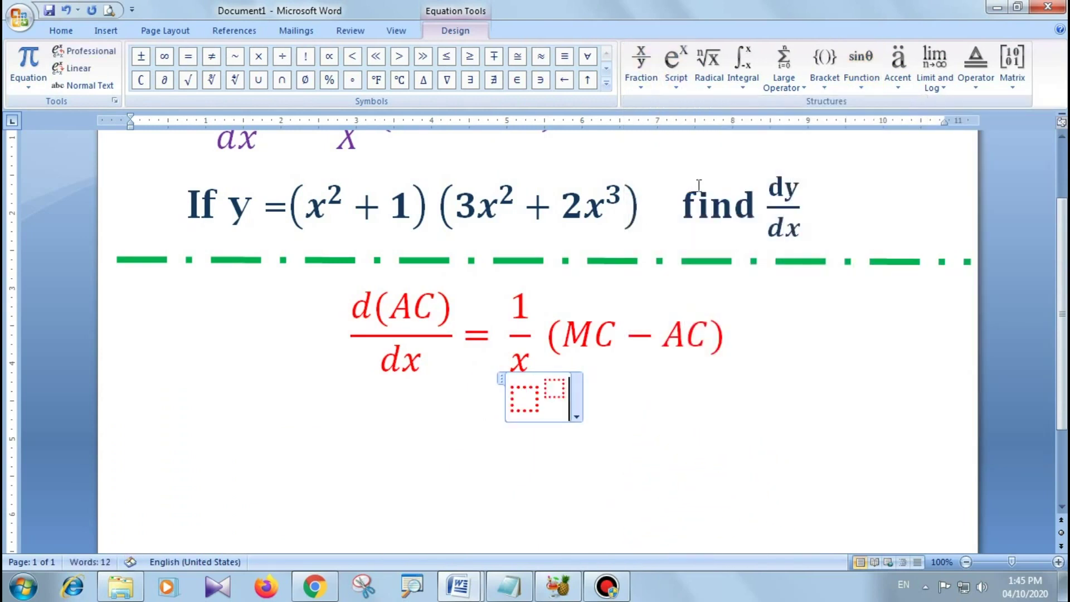
Step: Type (x² + 1 ) ( with 2 as the exponent
click(525, 401)
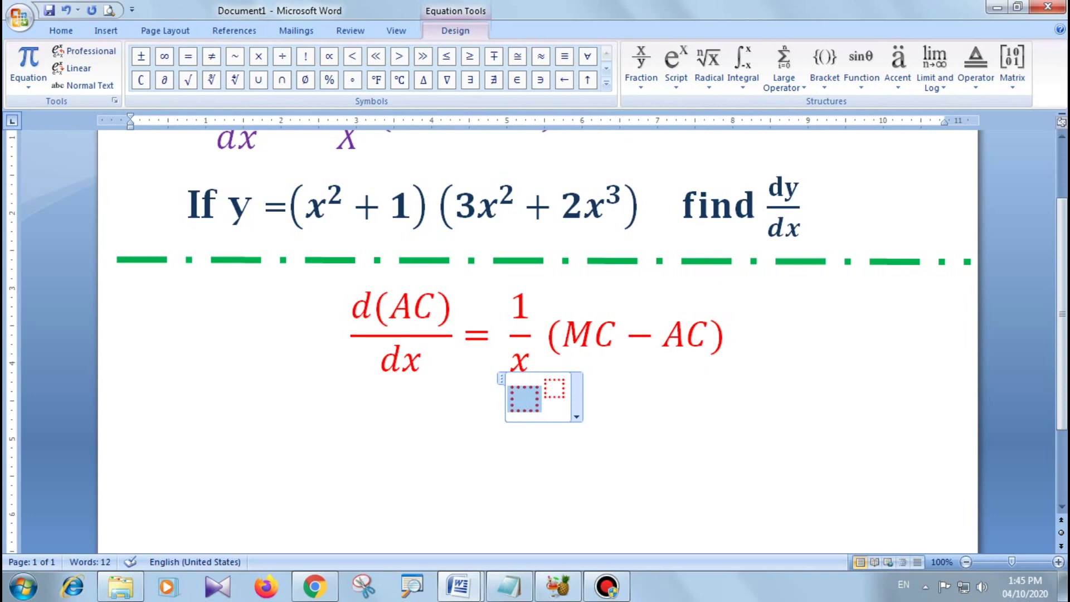
text((x)
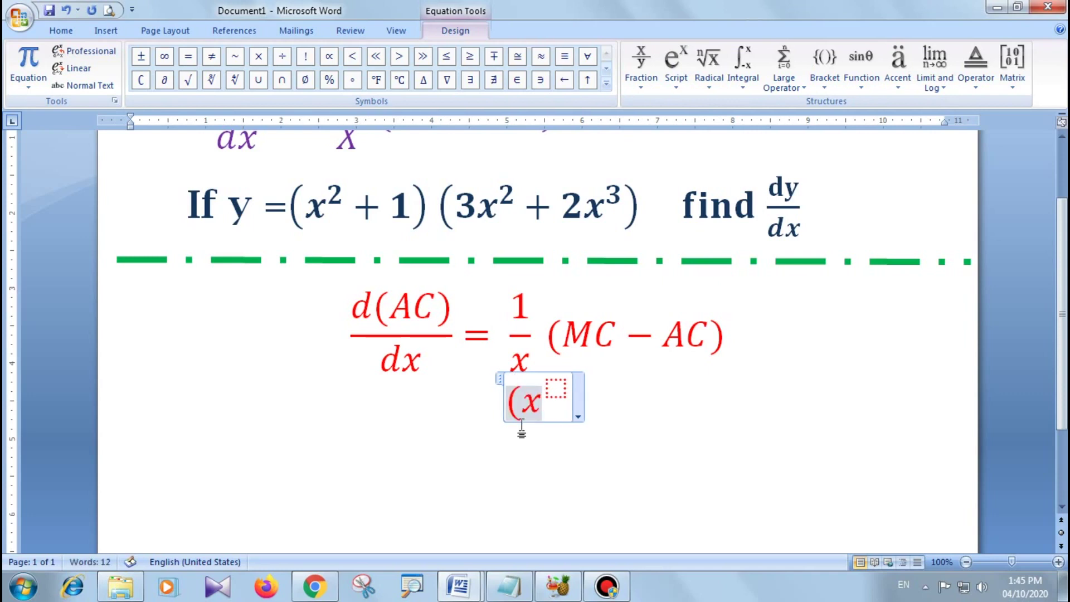
click(558, 387)
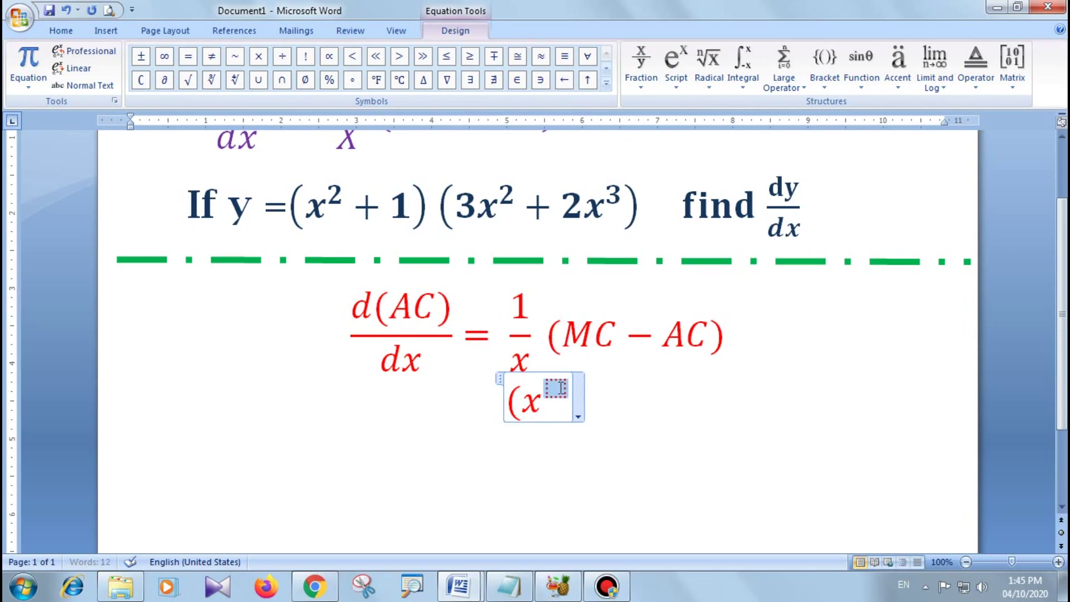
text(2)
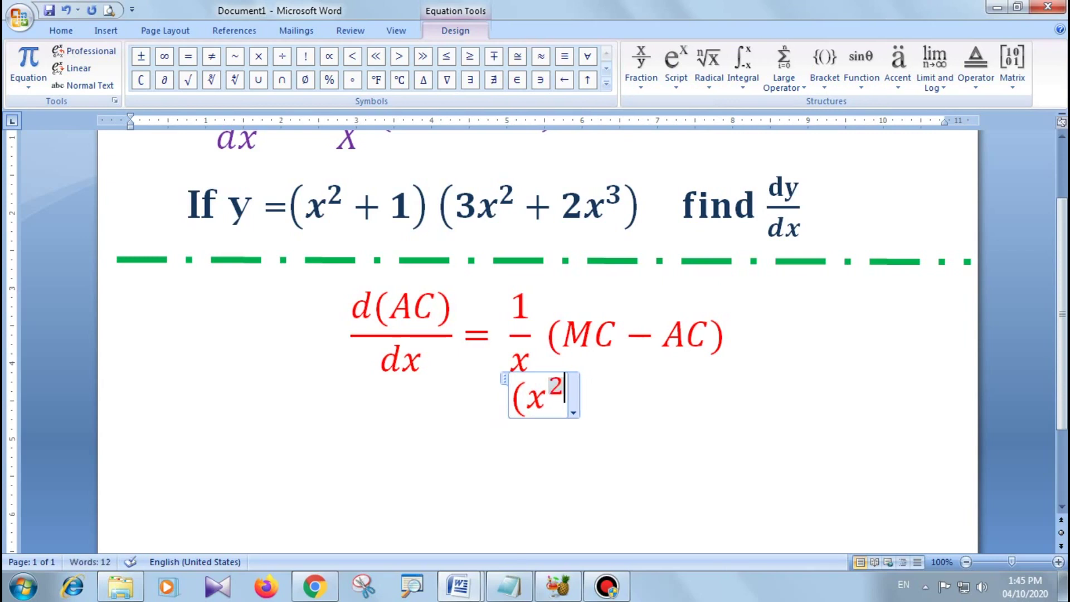
key(Right)
text(+ )
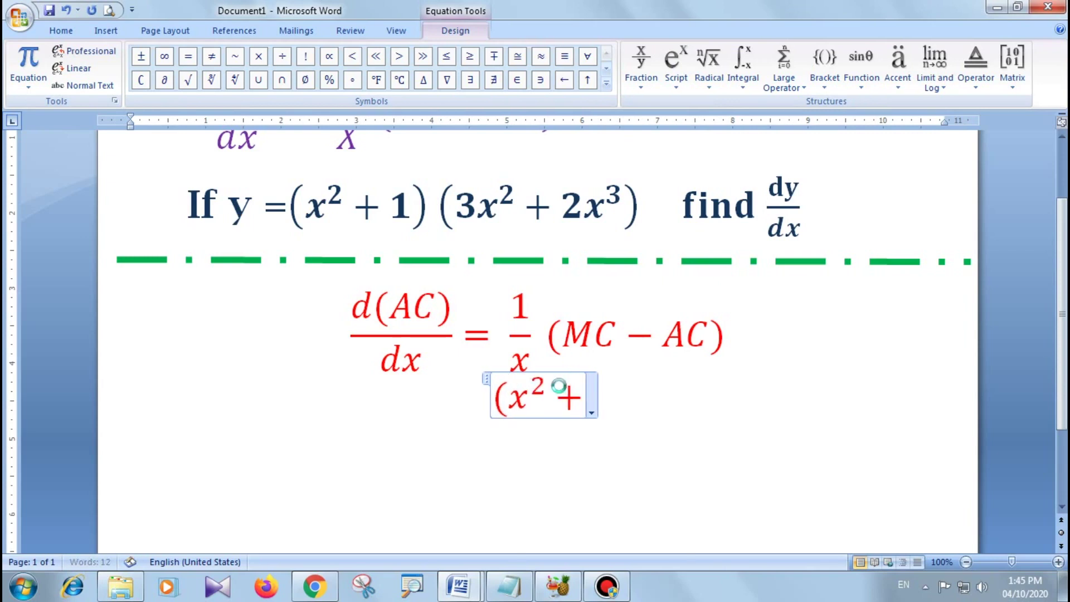
text(1)
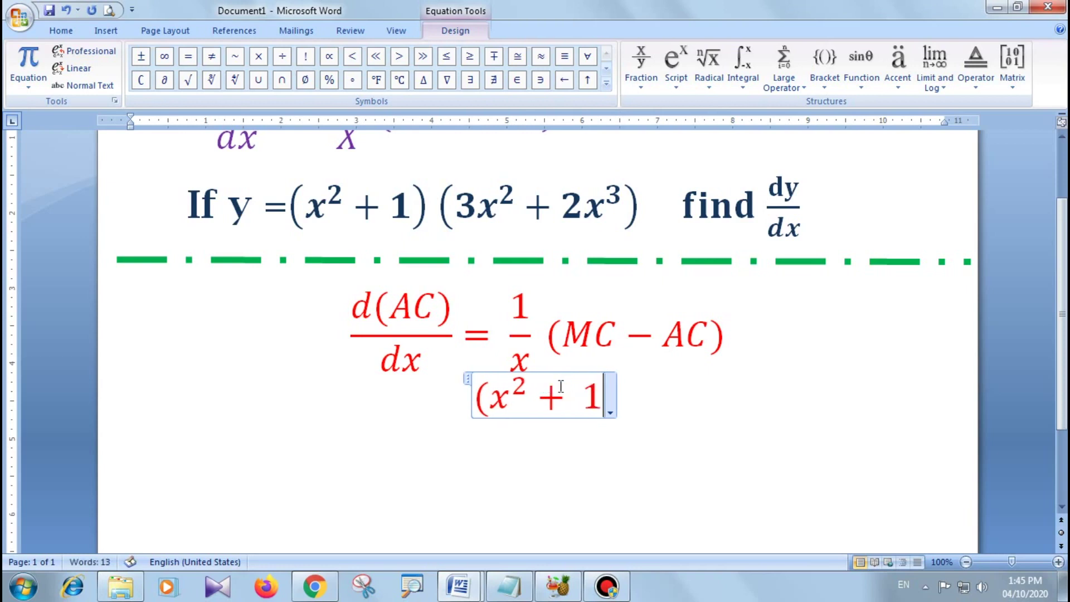
text( ))
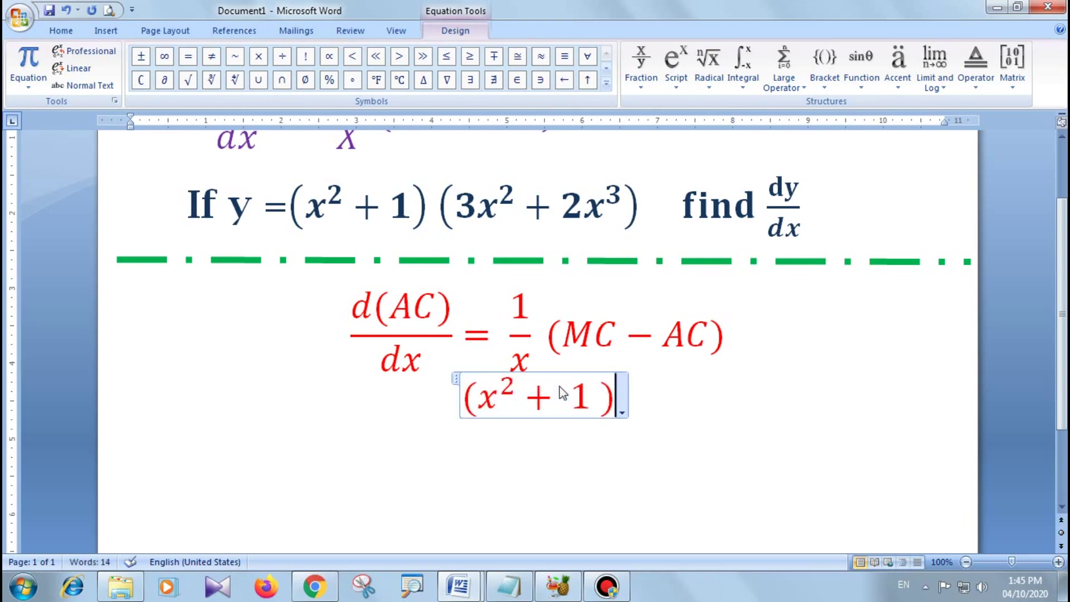
text( ()
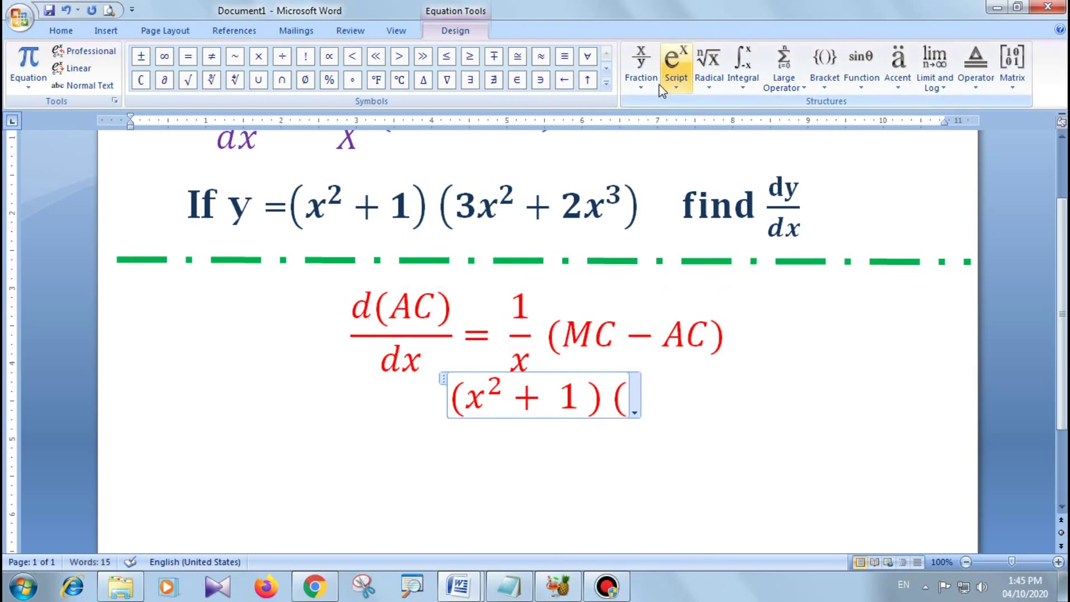
Step: Add the term 3x² with a superscript template, followed by a plus sign
click(676, 86)
click(692, 149)
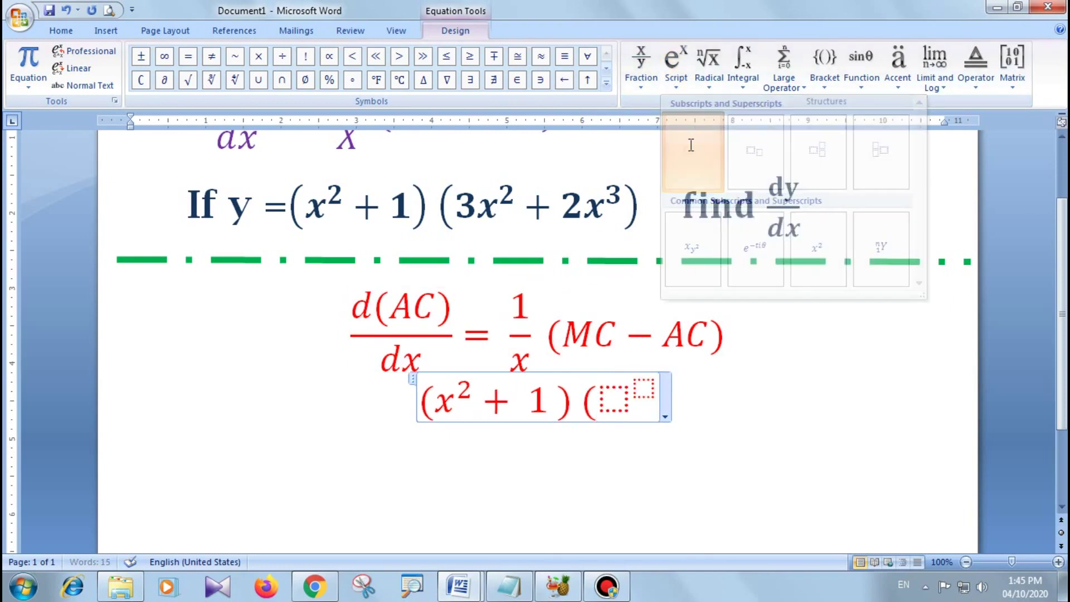
text(3x)
key(Right)
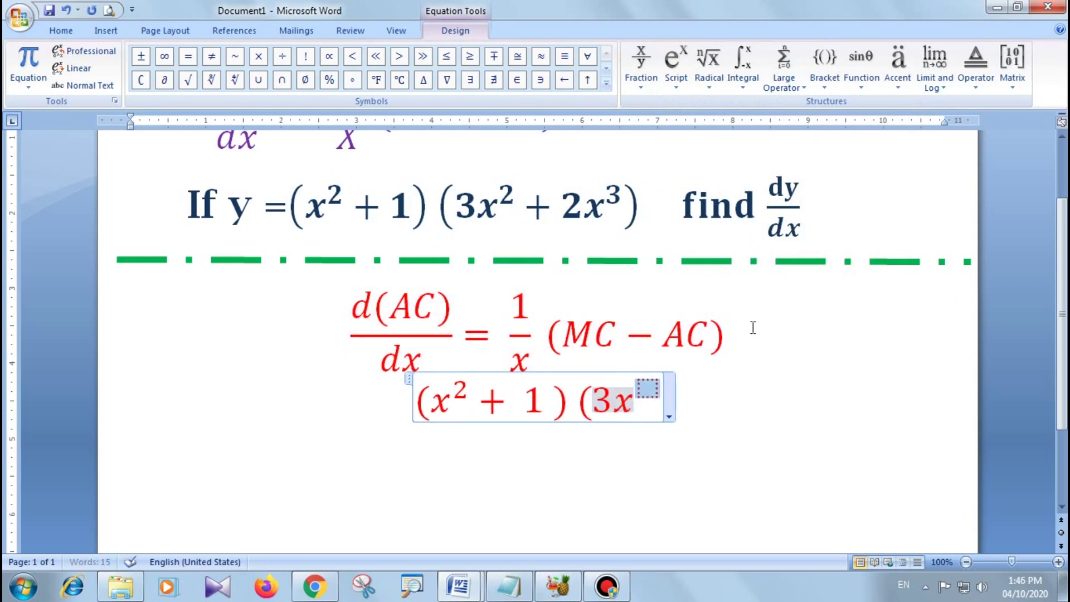
text(2)
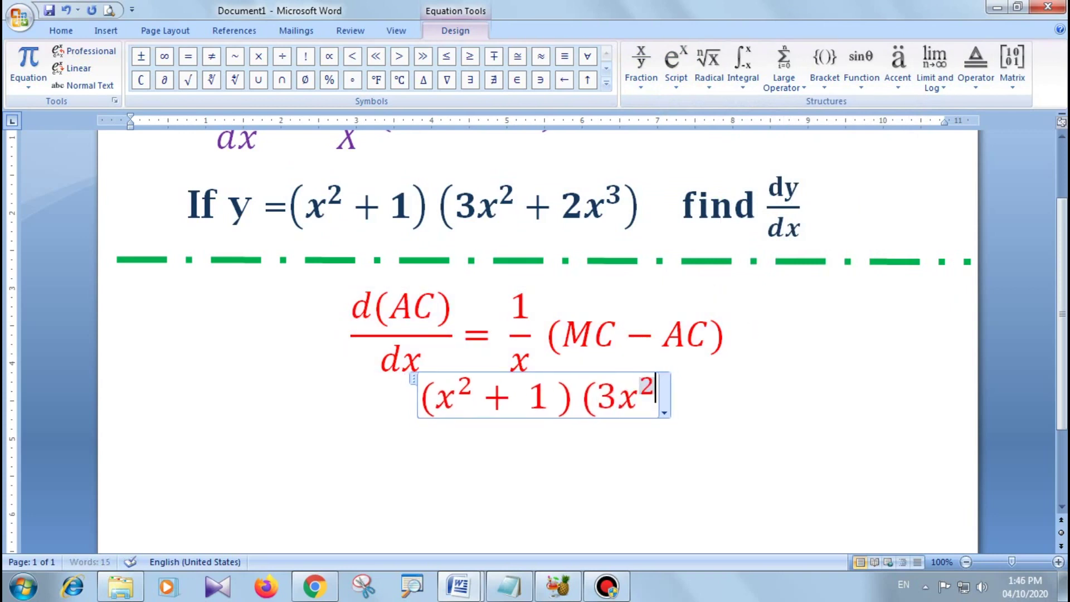
key(Right)
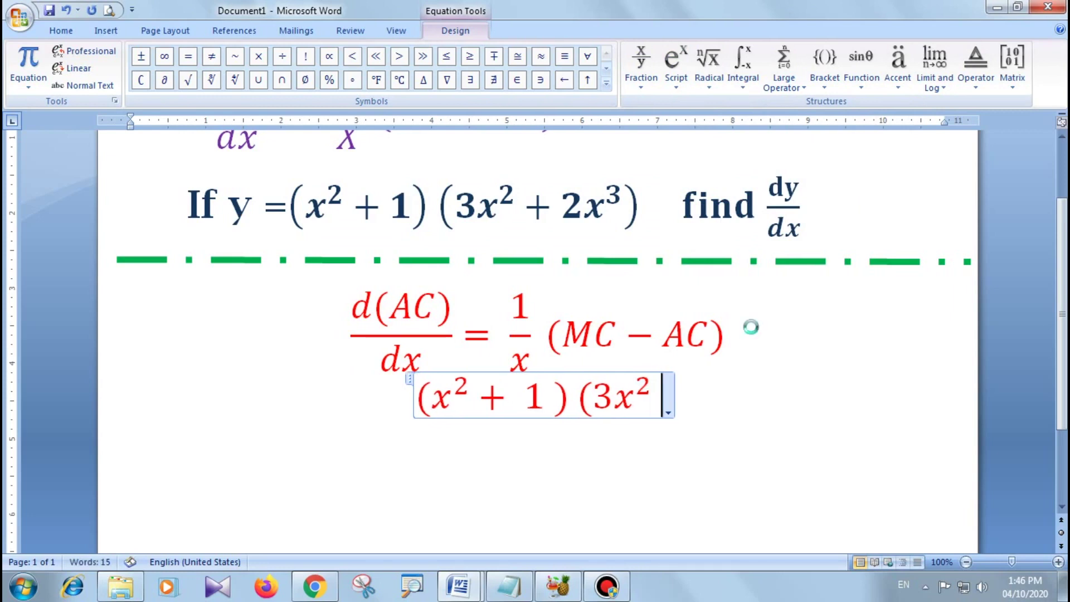
text( +)
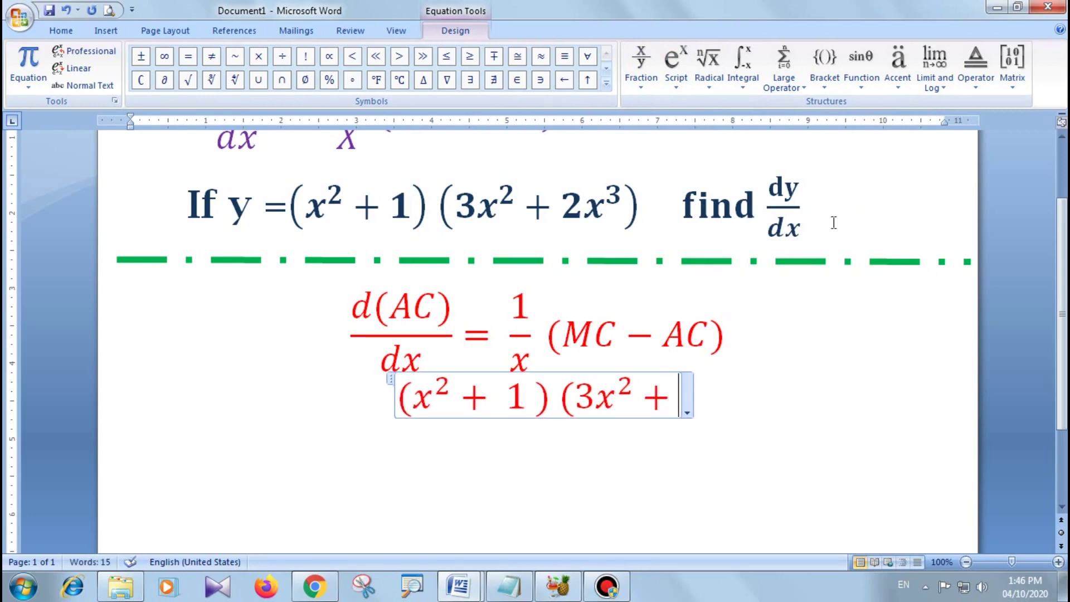
Step: Add 2x³ with another superscript template and type )find after it
click(673, 83)
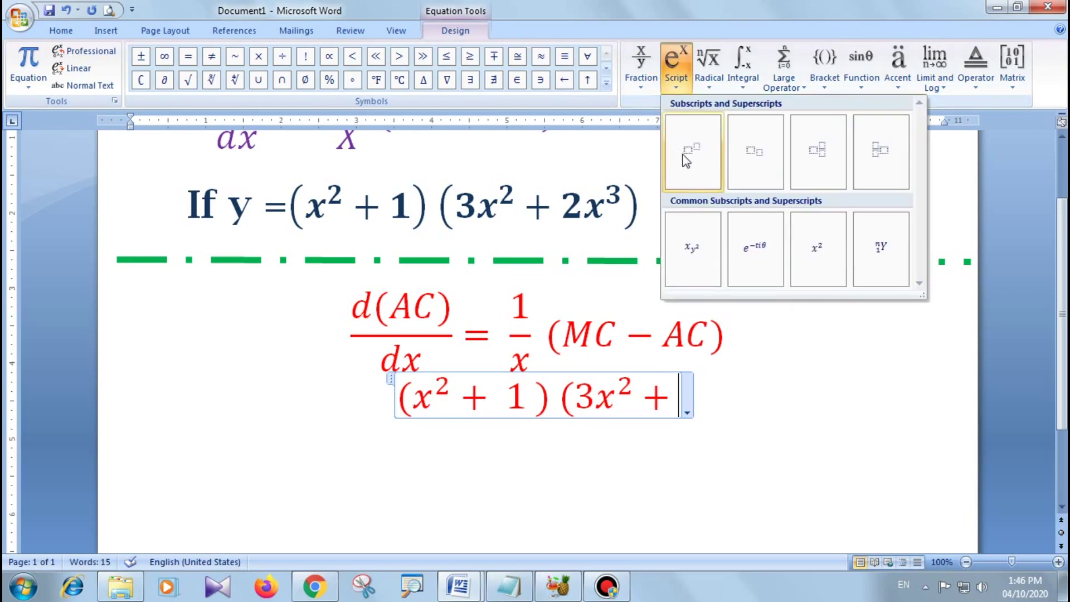
click(686, 160)
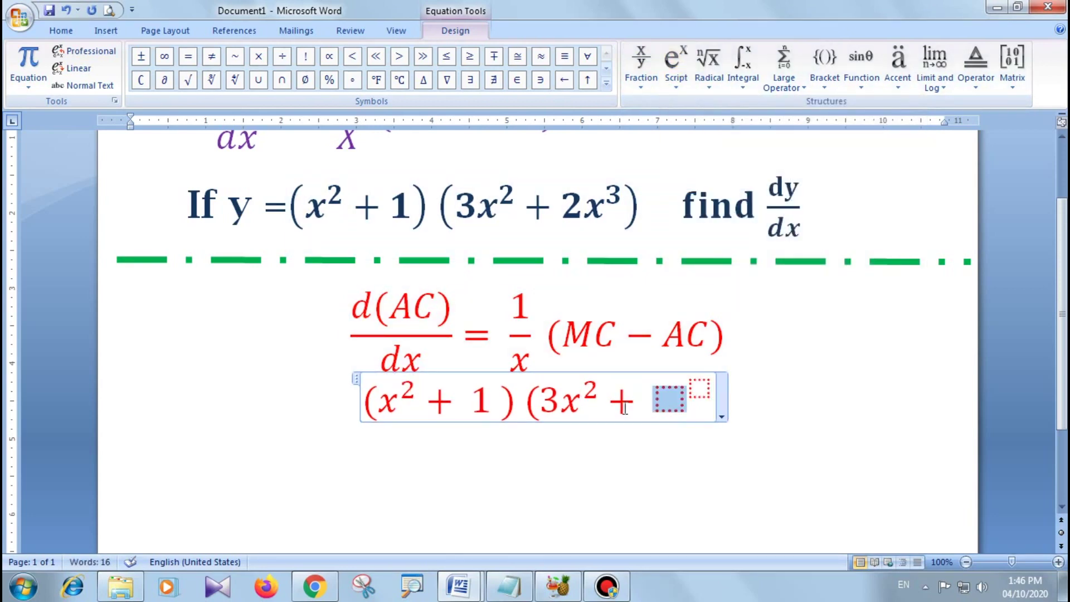
text( 2x)
key(Right)
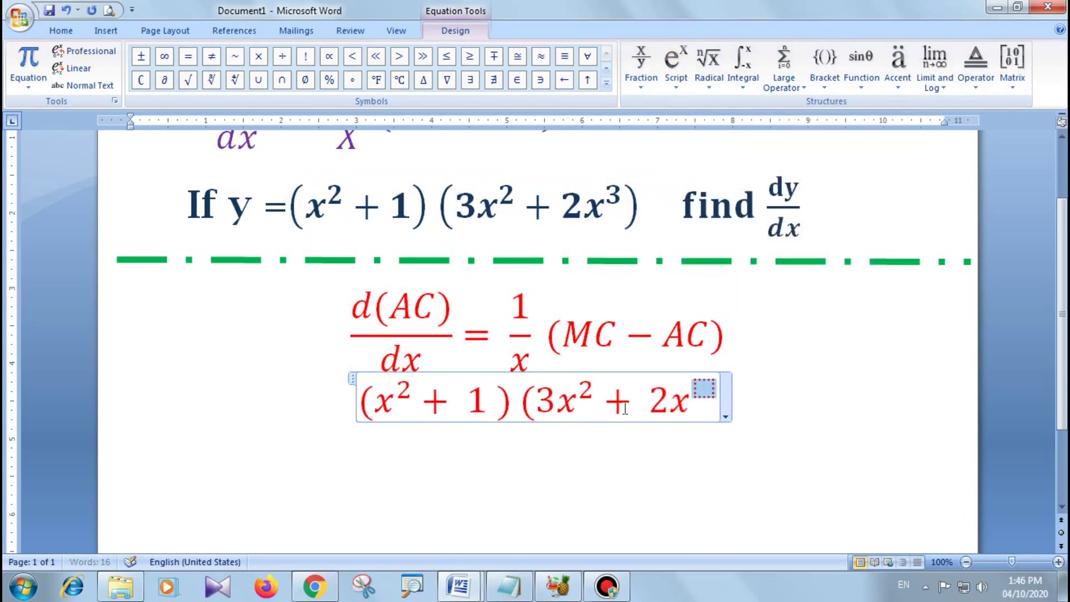
text(3)
key(Right)
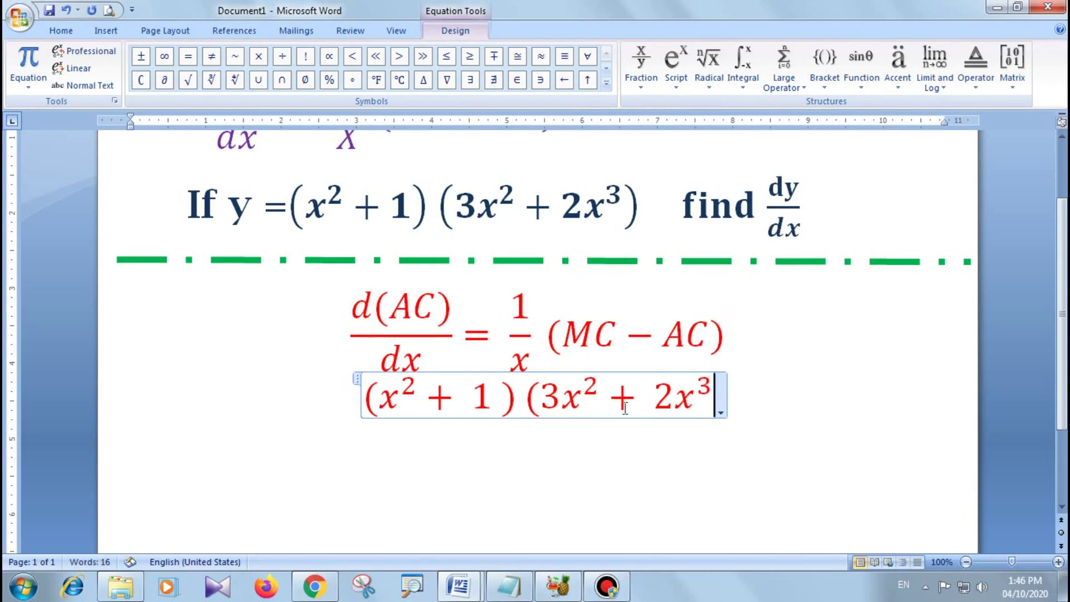
text())
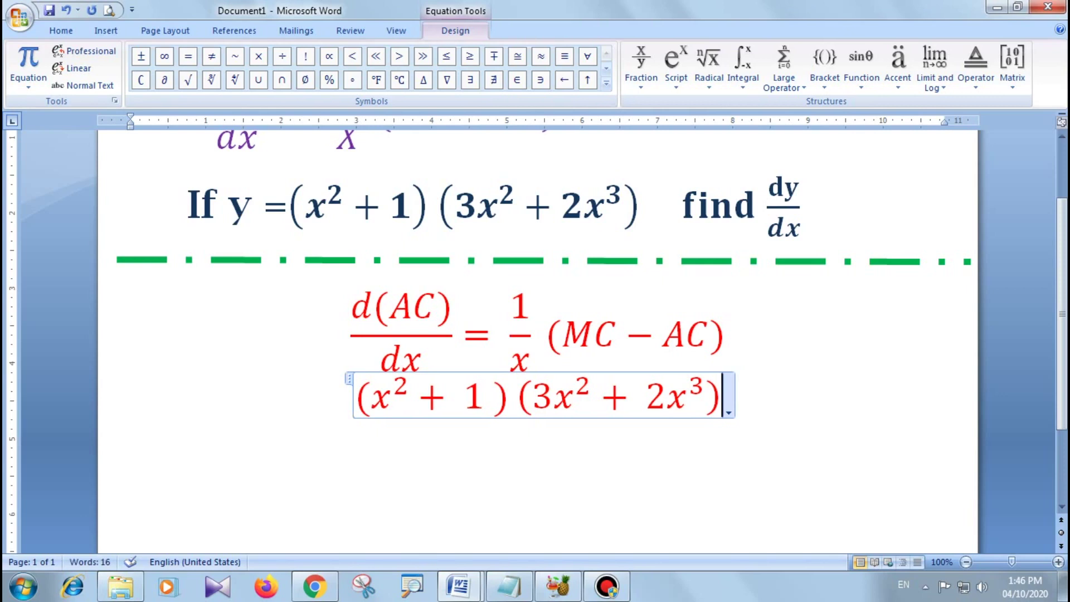
text(find)
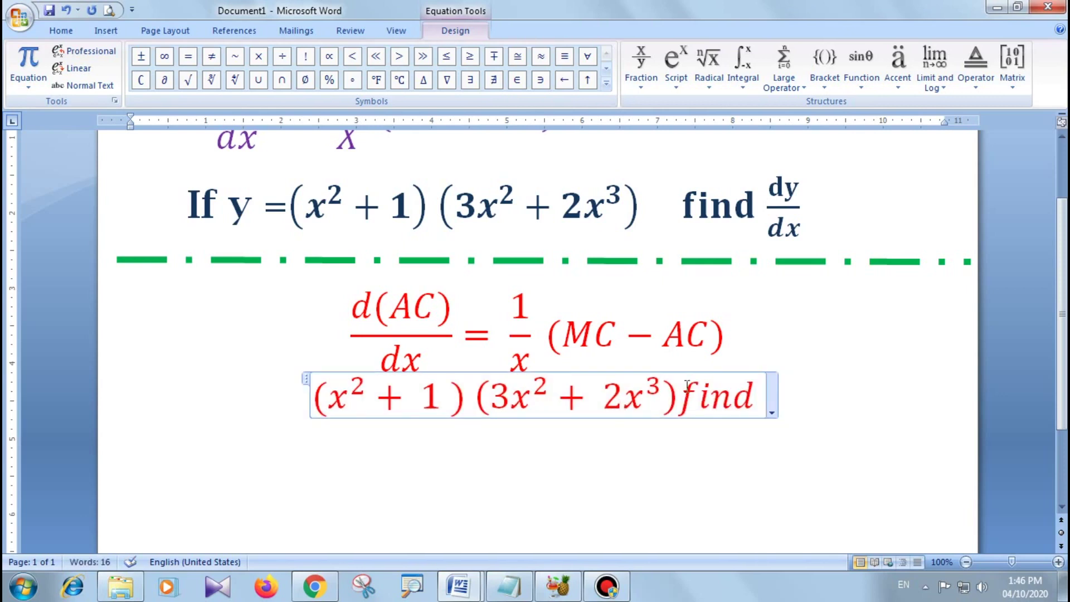
Step: Append dy/dx as a stacked fraction and leave the equation
click(646, 69)
click(657, 145)
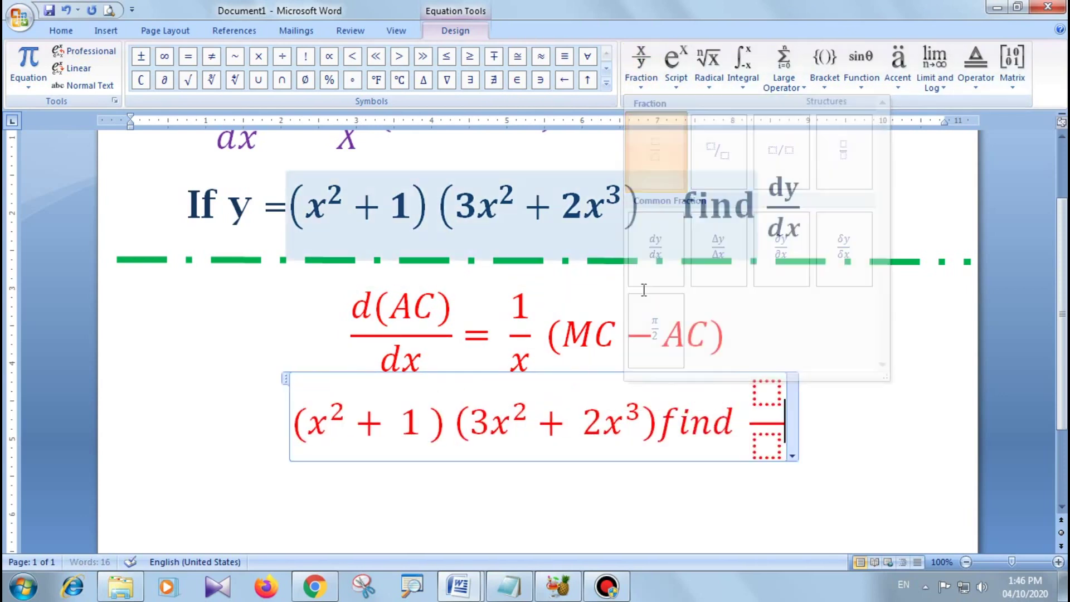
click(767, 393)
text(d)
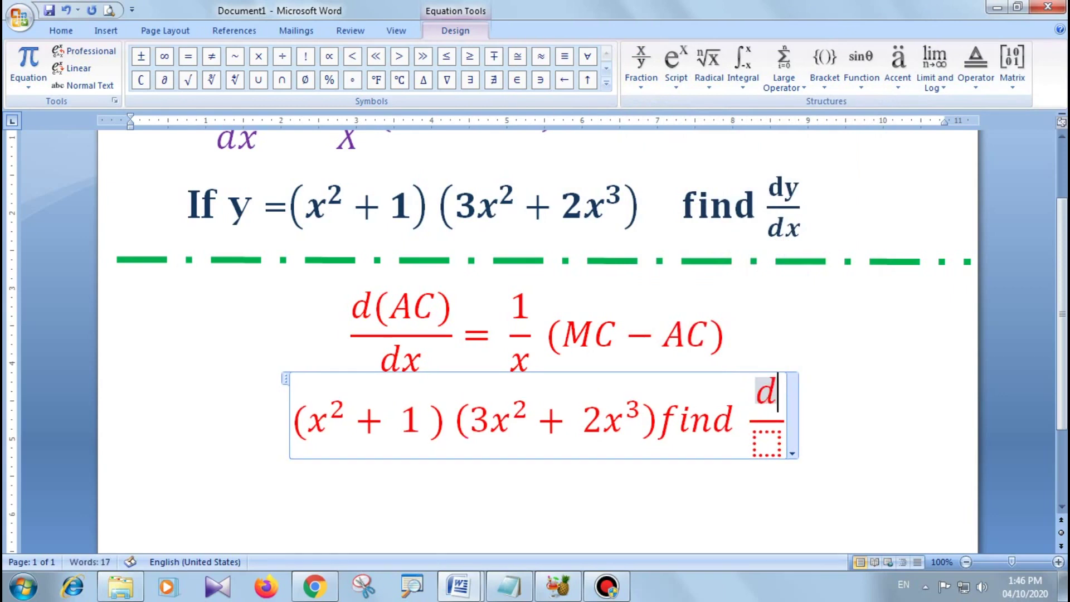
text(y)
click(770, 445)
text(dx)
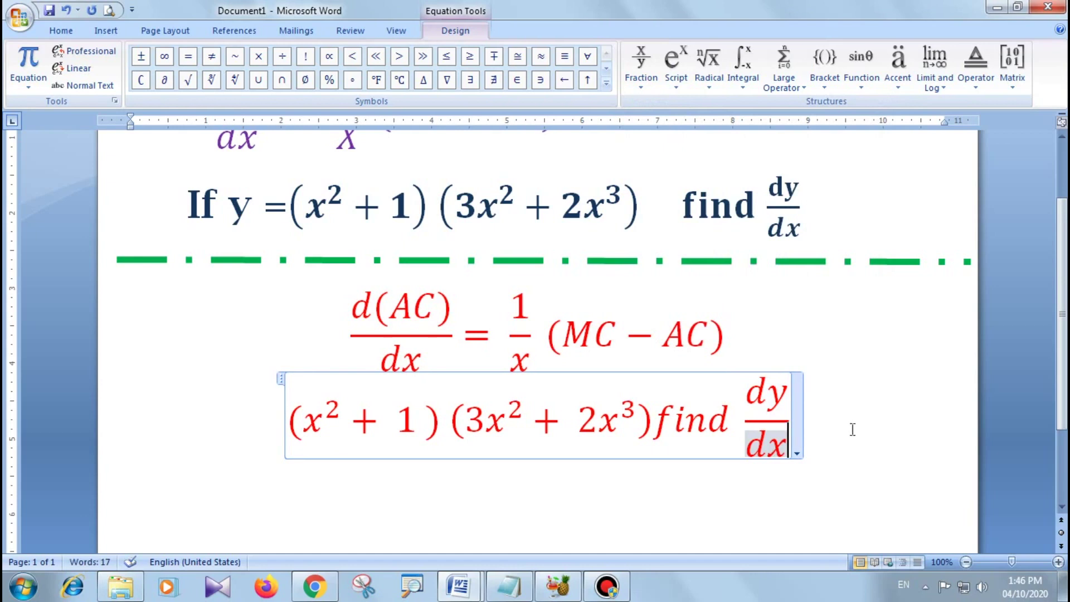
click(891, 432)
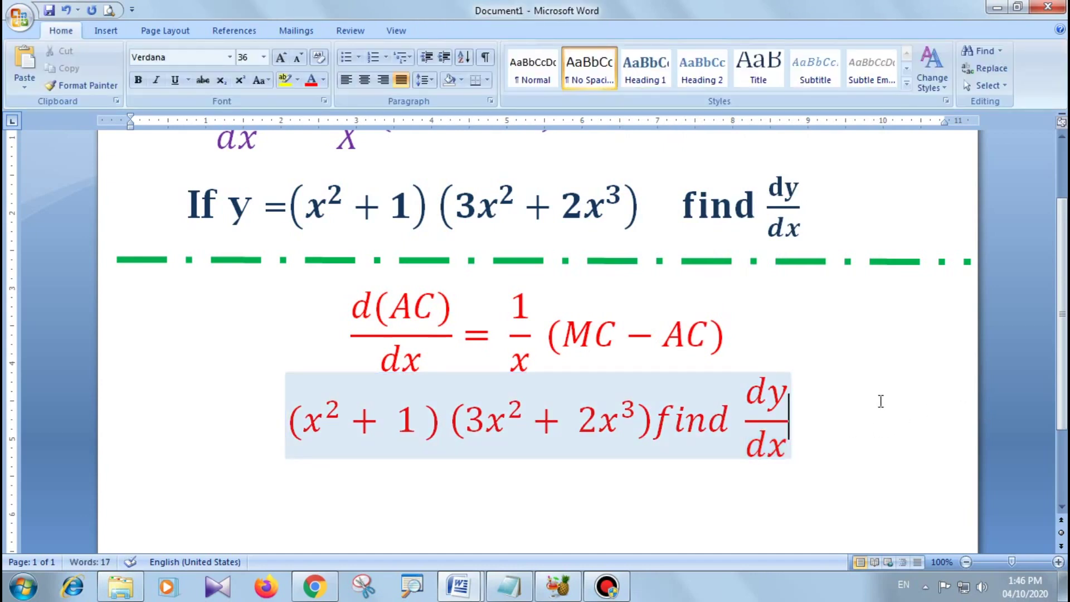
Step: Scroll up and review the existing equations, selecting then deselecting them
click(618, 511)
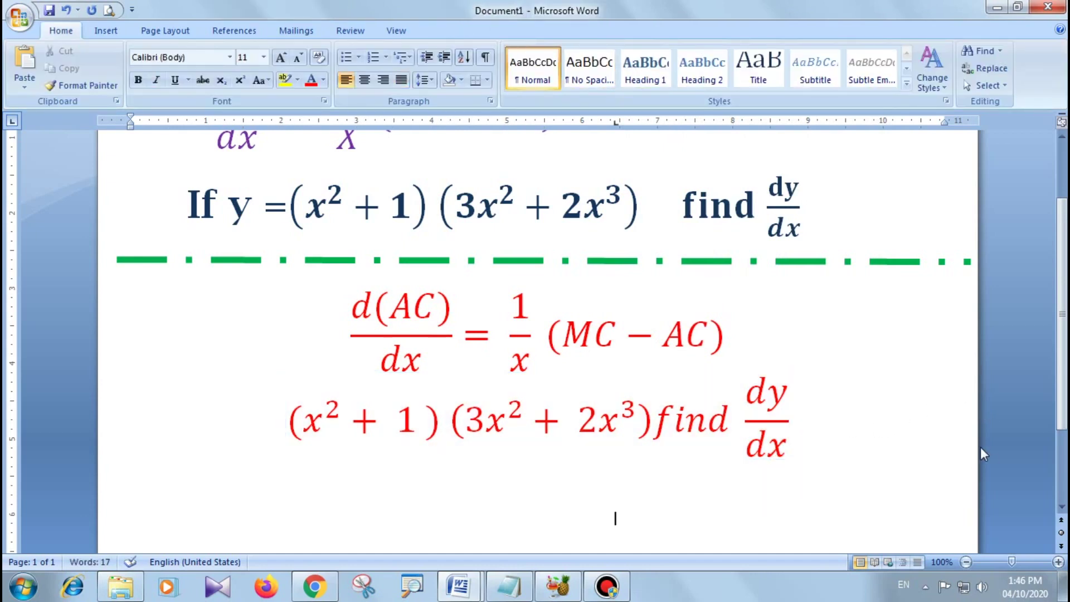
scroll(981, 447, up, 1)
scroll(980, 447, up, 1)
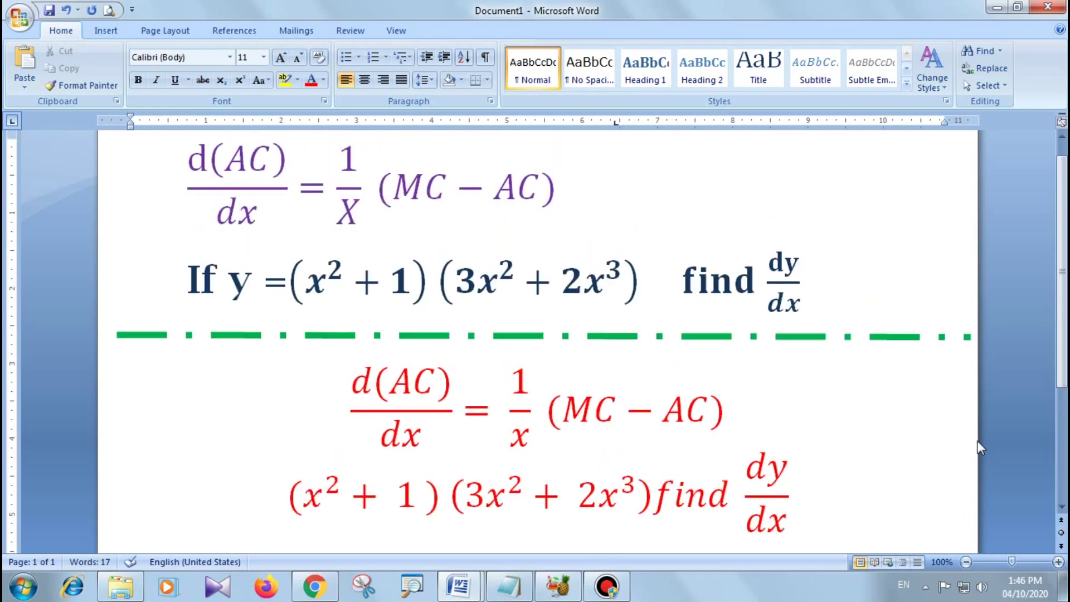
click(459, 226)
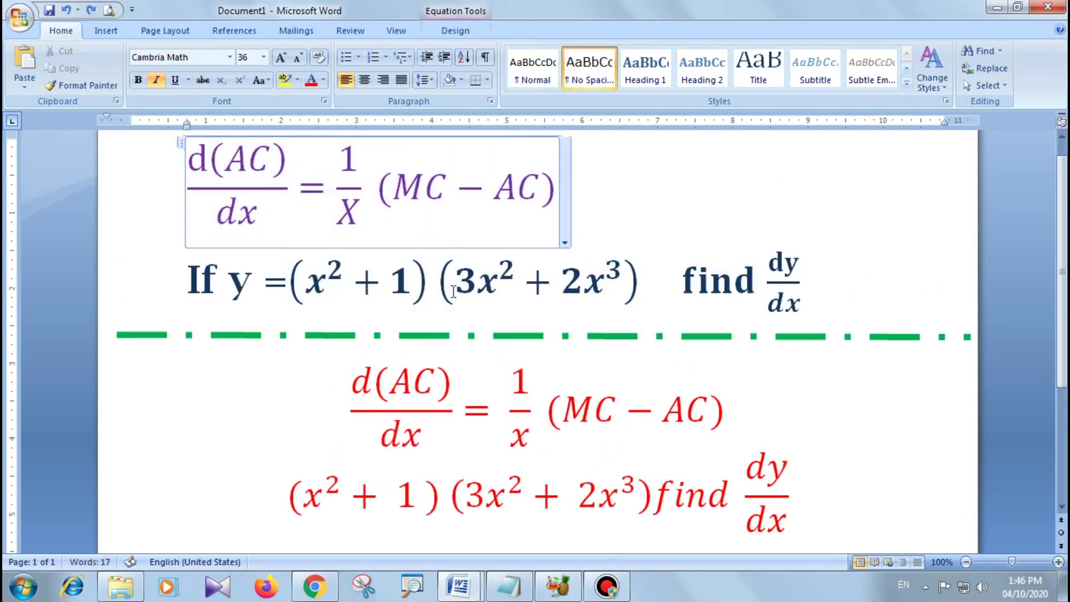
click(364, 410)
drag(363, 411, 820, 432)
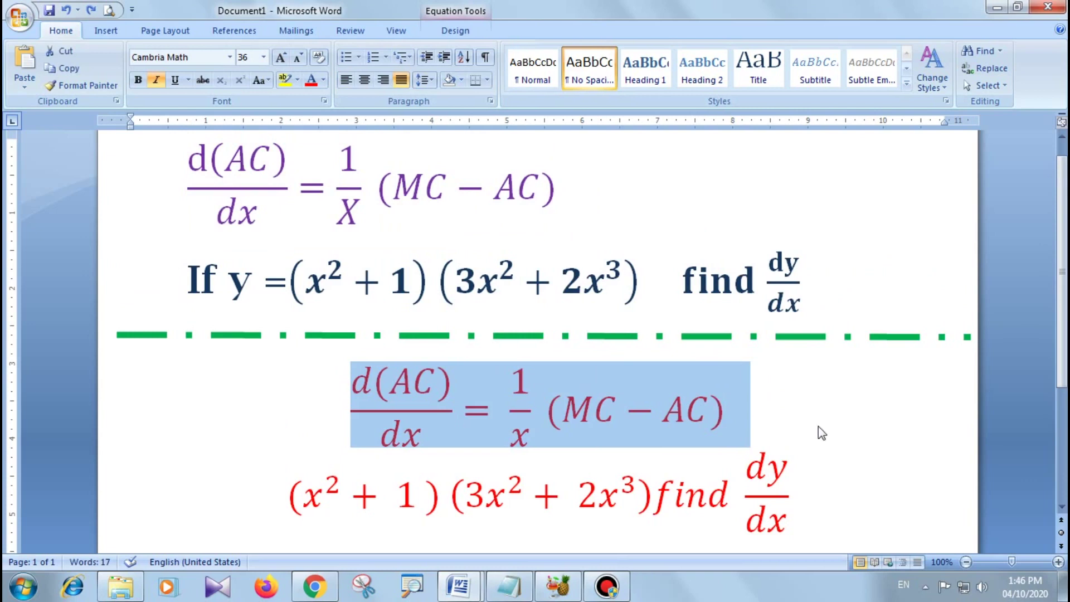
drag(175, 296, 825, 273)
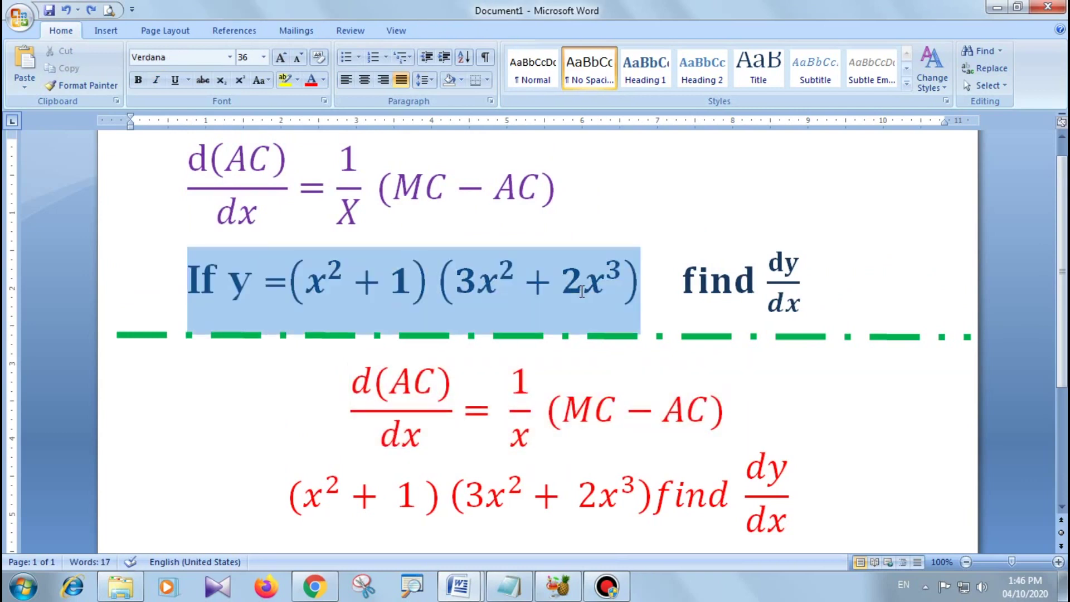
click(275, 502)
click(822, 478)
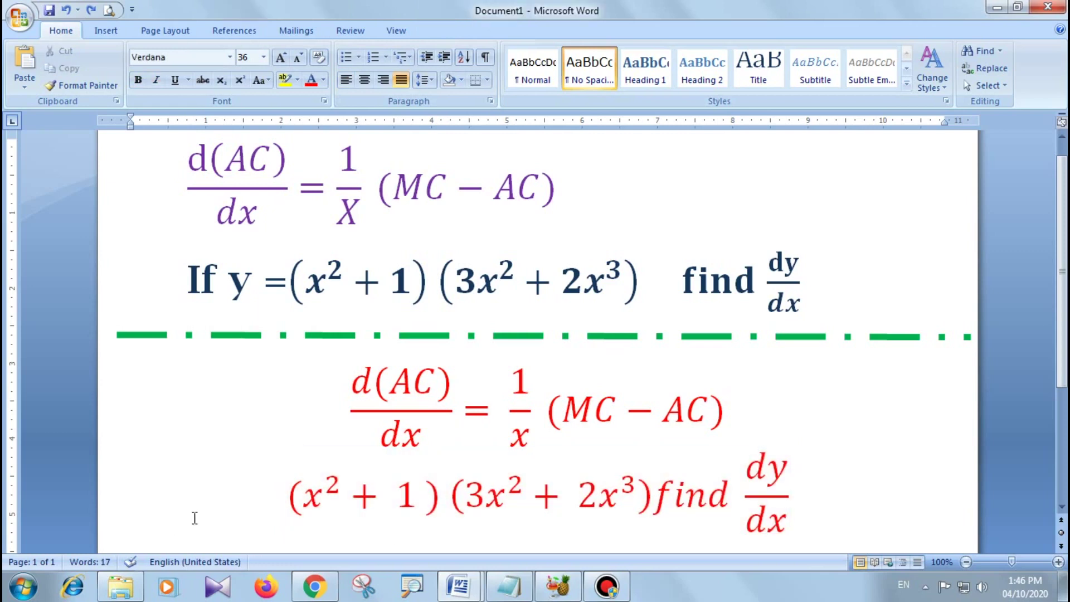
Step: Prefix the second red equation with 'If Y ='
click(265, 502)
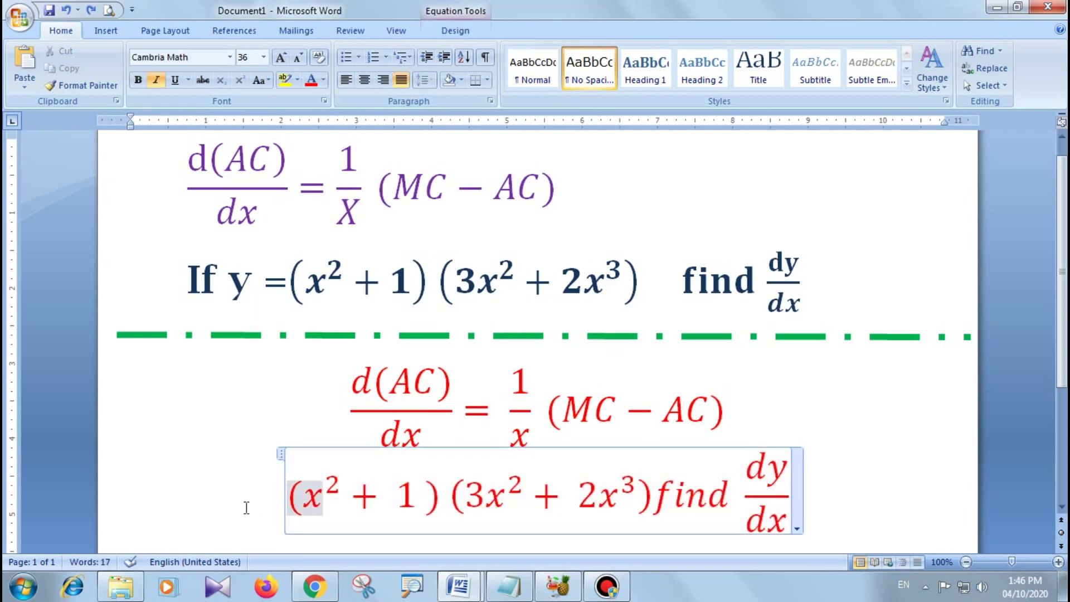
text(if)
key(BackSpace)
key(BackSpace)
key(BackSpace)
text(If )
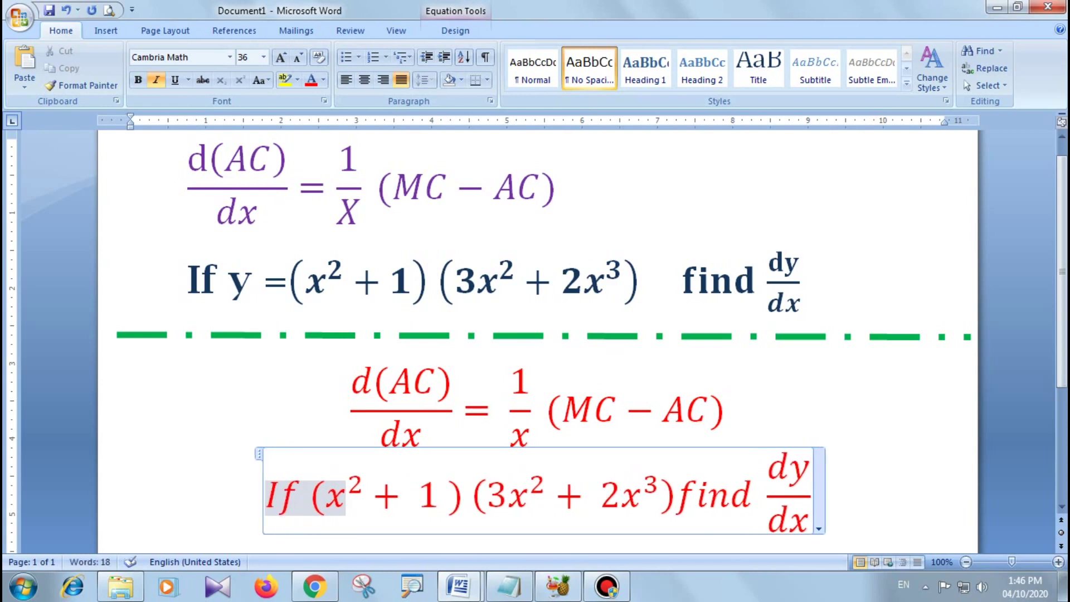
text(Y-)
key(BackSpace)
text(=)
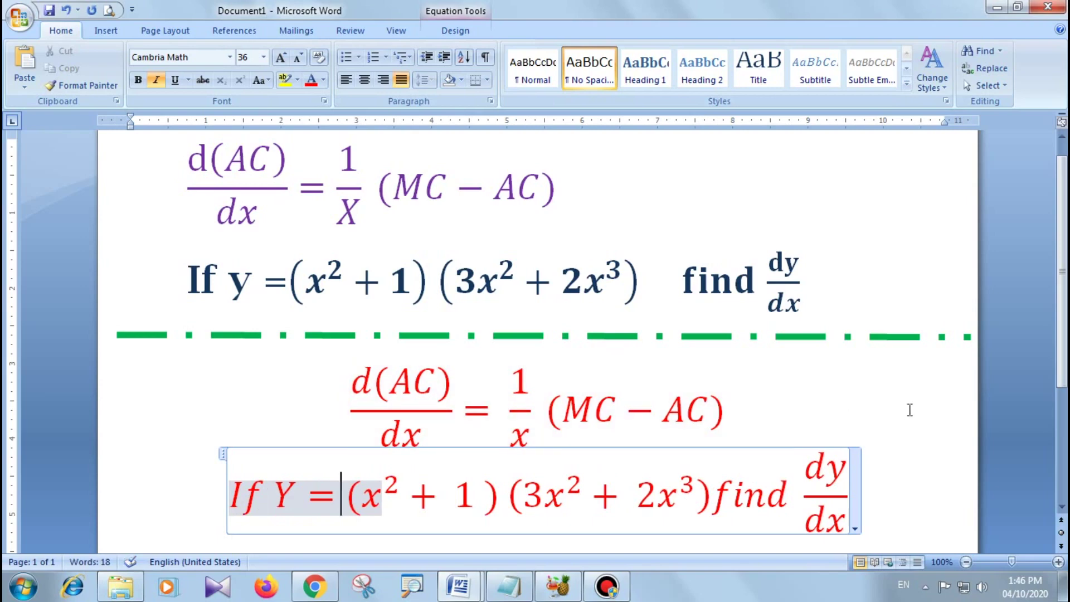
click(920, 423)
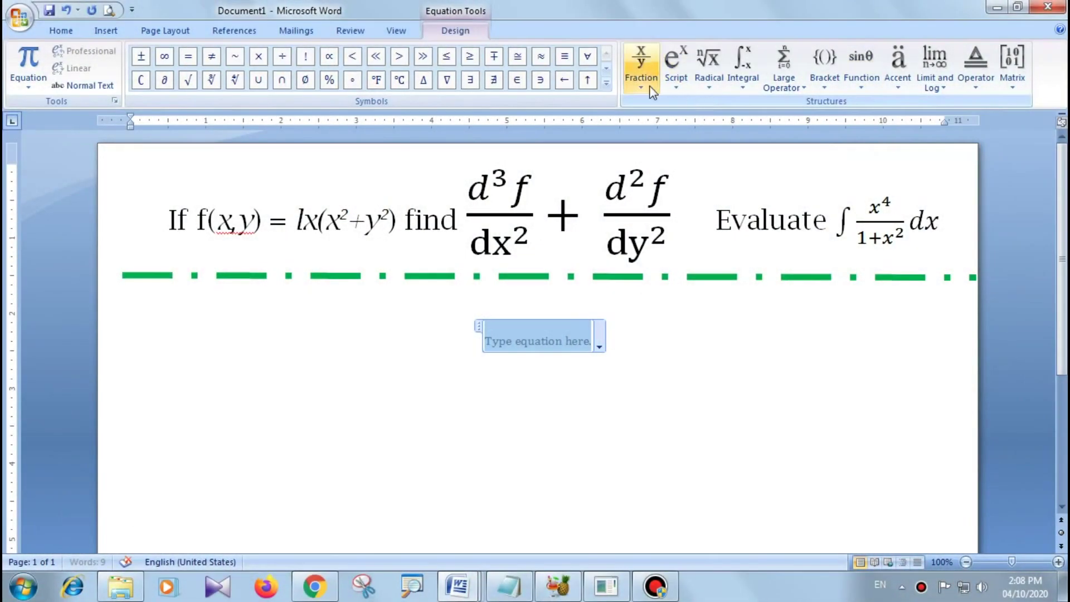
Step: Place an empty superscript template in the new equation below the green line
click(649, 87)
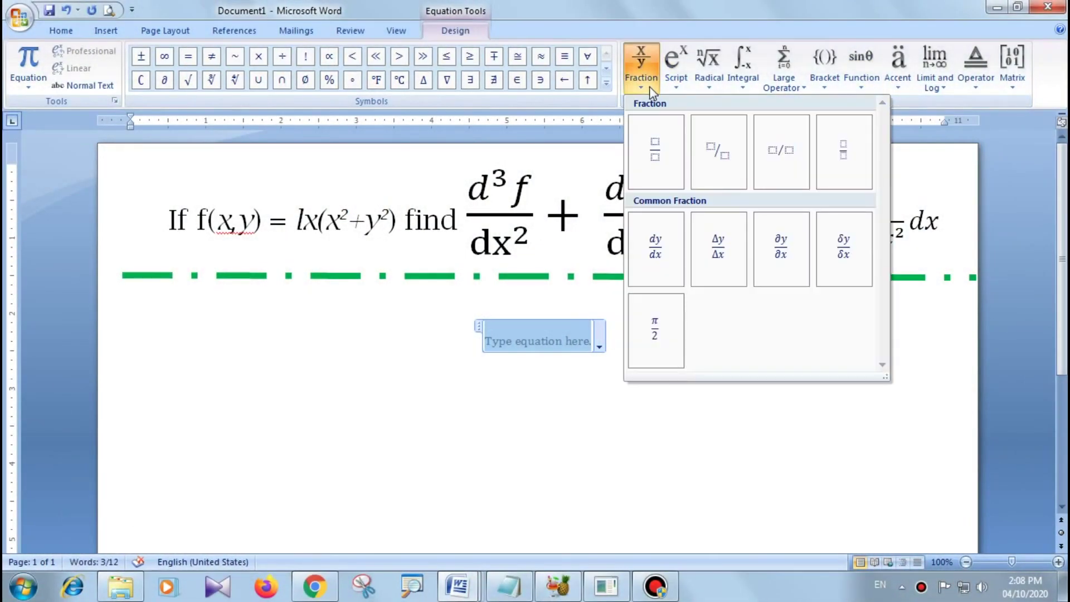
click(678, 85)
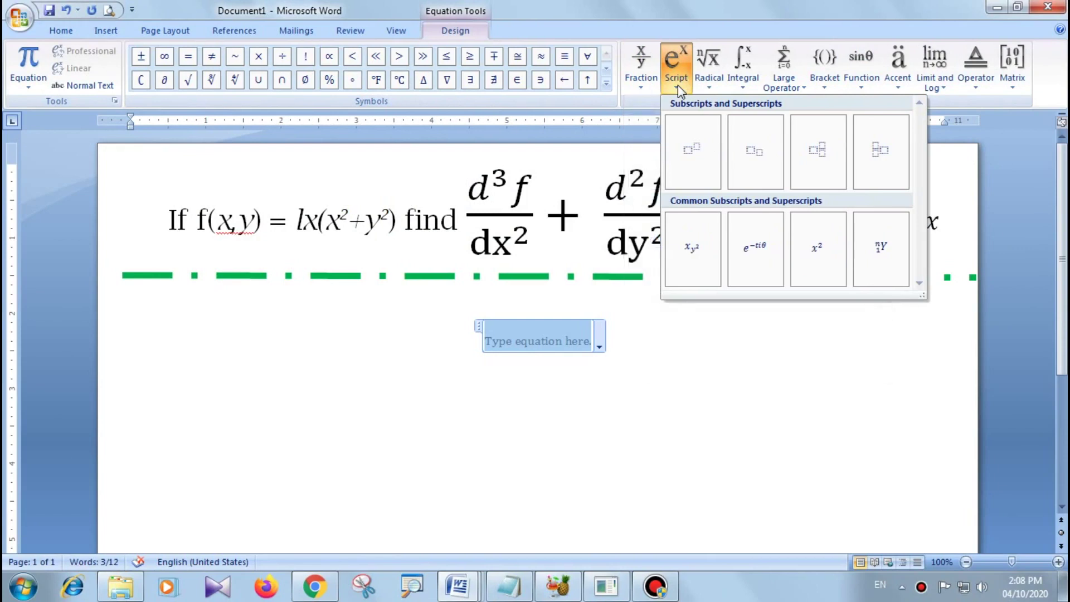
click(692, 151)
Step: Type if f(x,y) = lx(x² + with 2 as the exponent of x
click(532, 341)
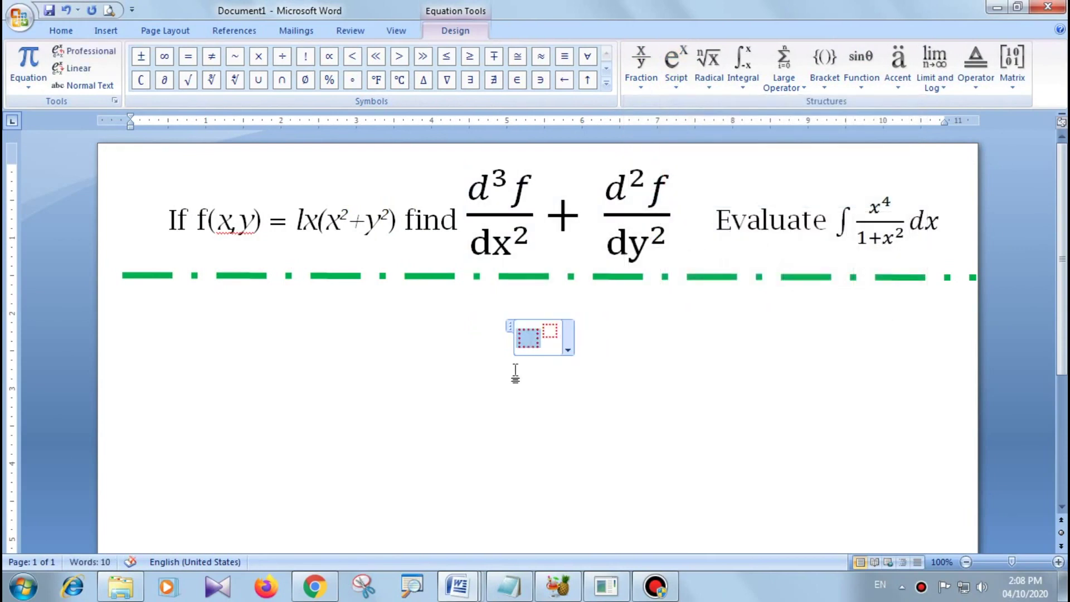
text(if)
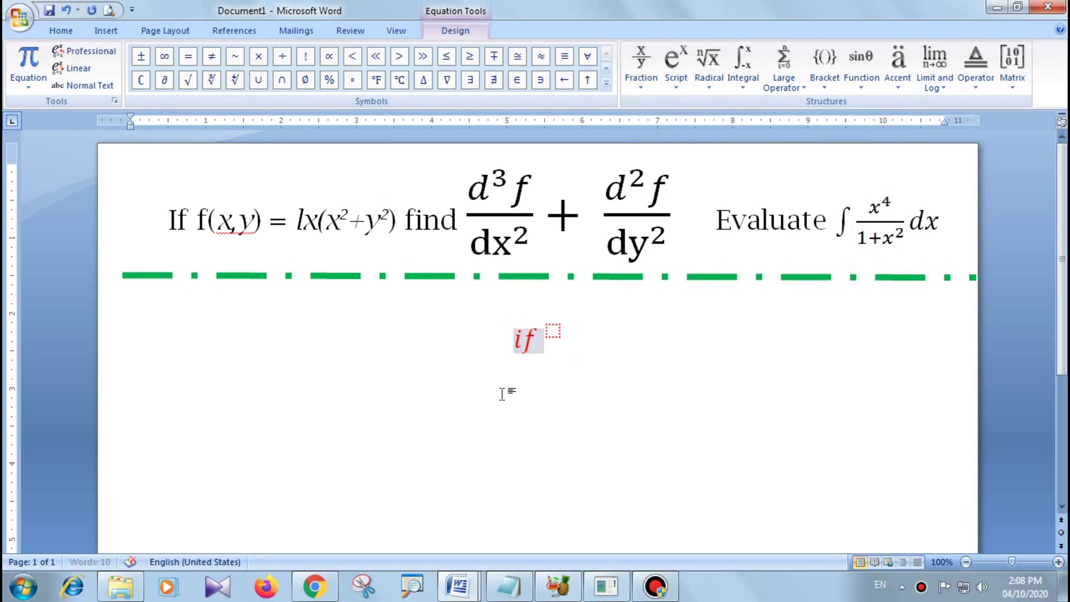
text( f)
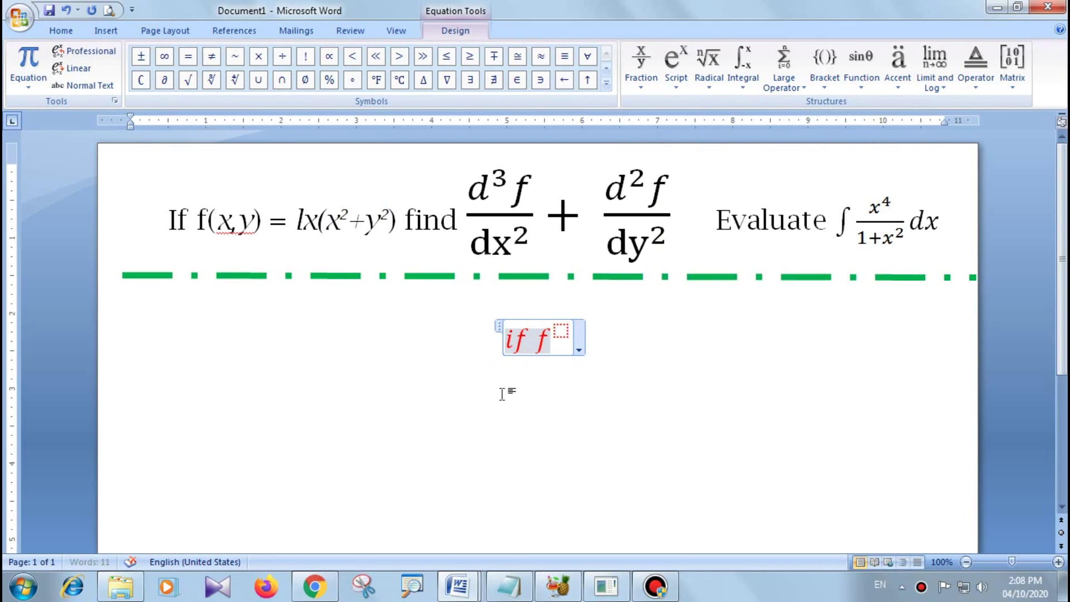
text( (x,y)
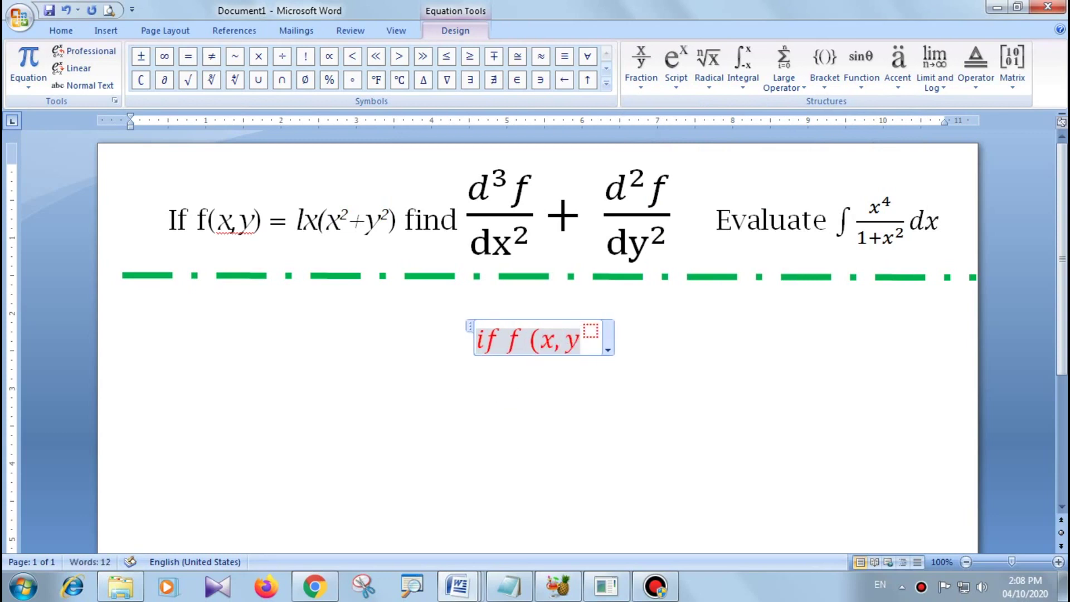
text(,)
key(BackSpace)
text() )
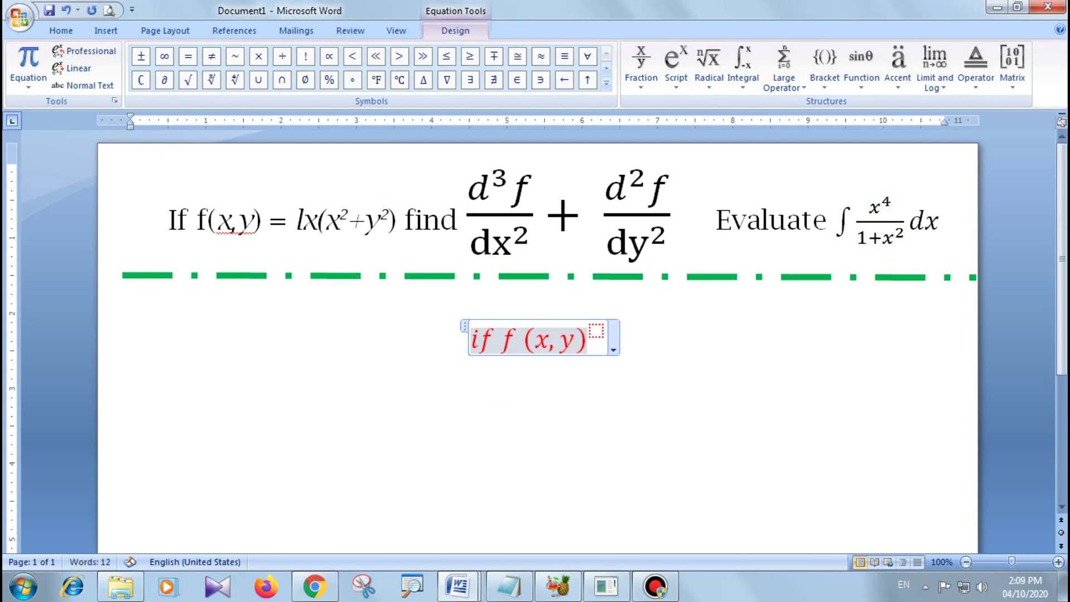
text(= l)
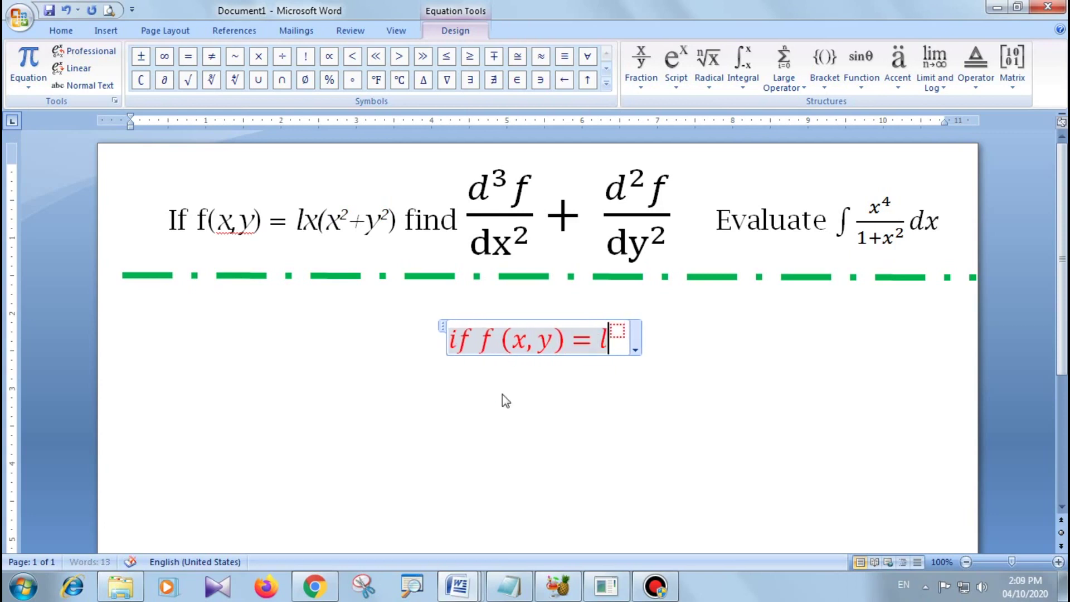
text(x ()
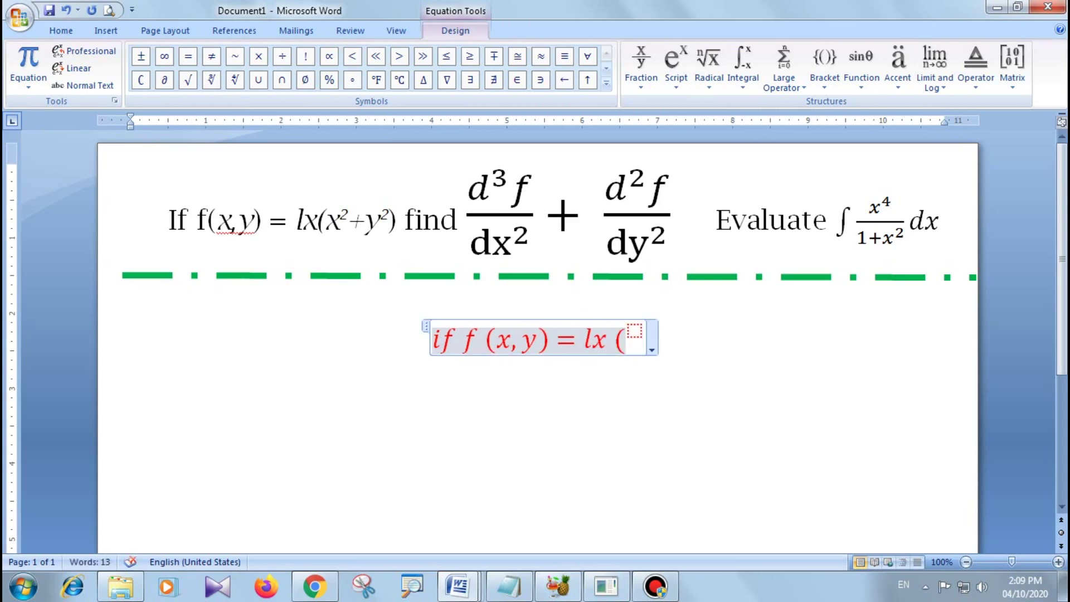
text(x)
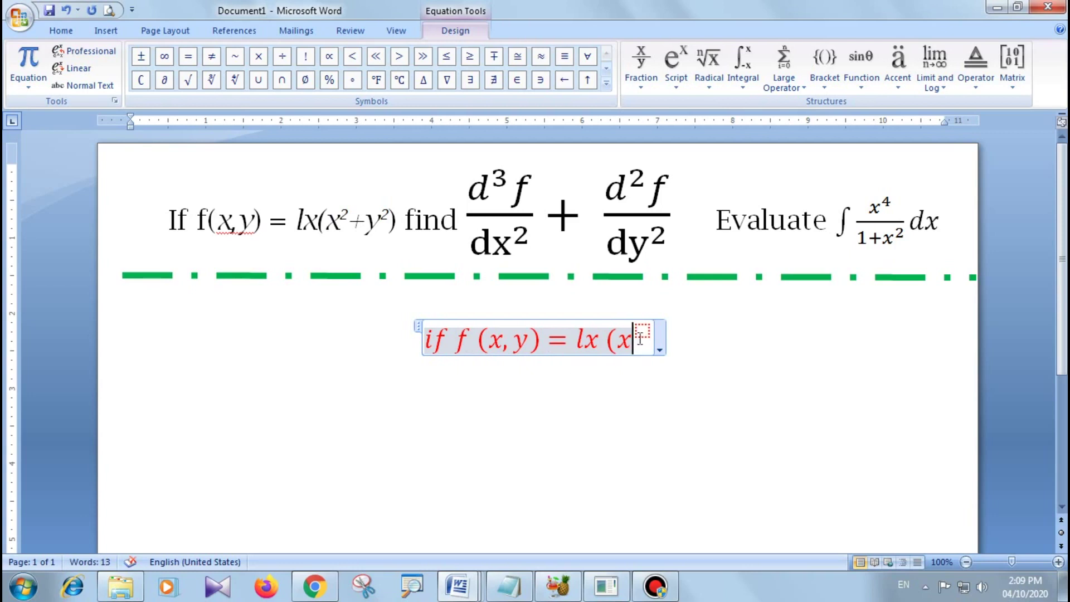
click(644, 332)
text(2)
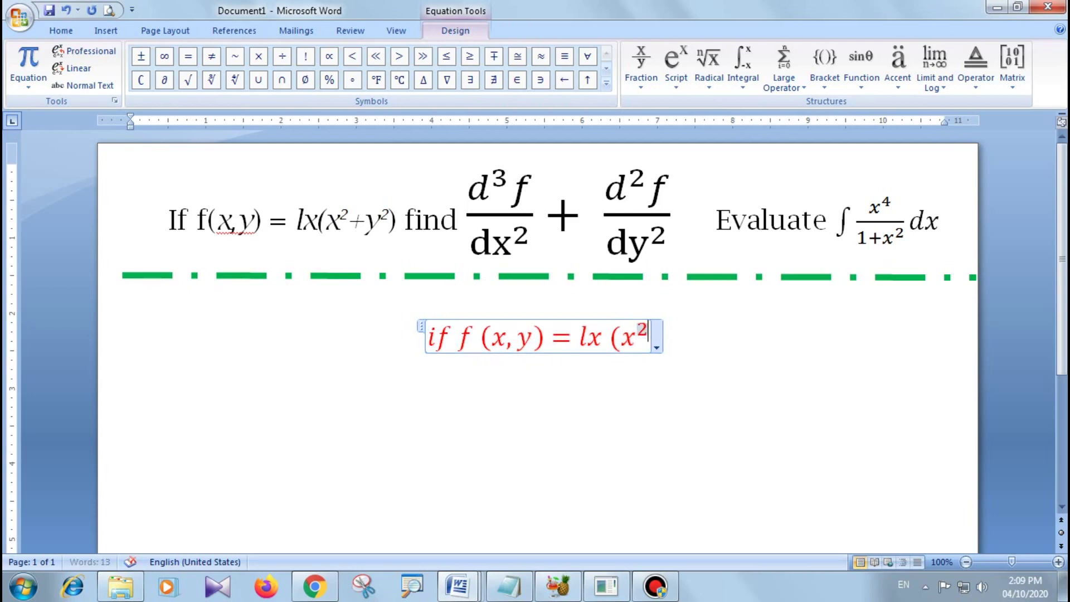
key(Right)
text(+)
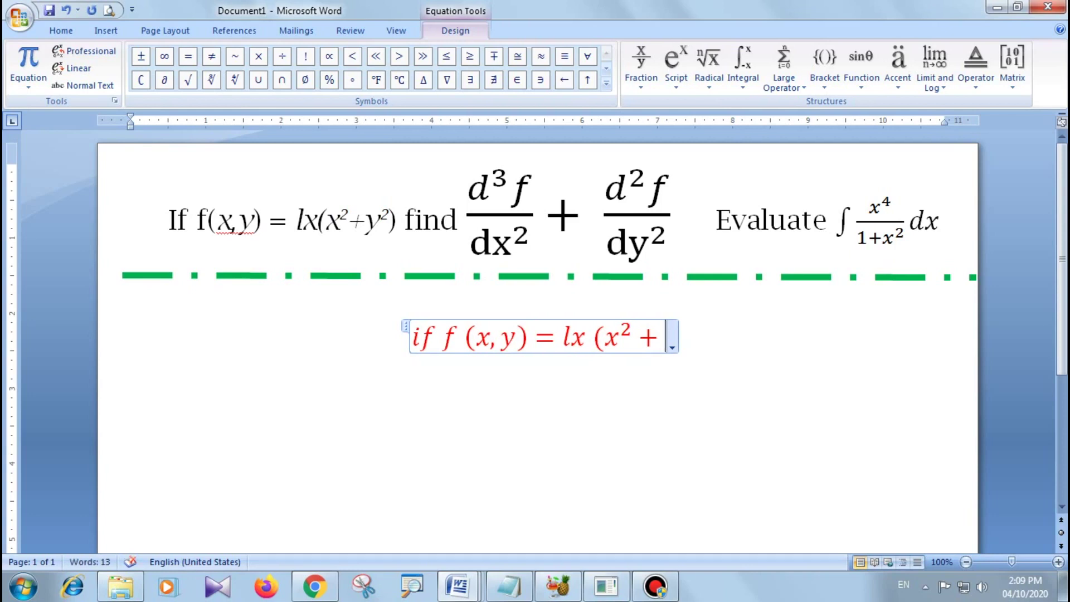
Step: Add y² with another superscript template and close the bracket with ) find
click(672, 88)
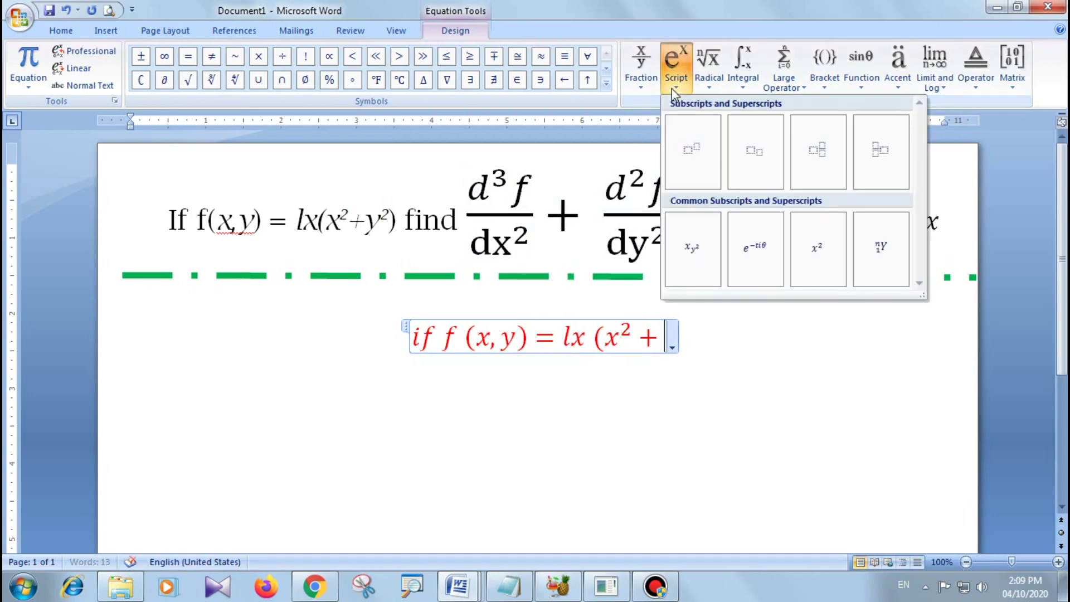
click(693, 152)
click(659, 338)
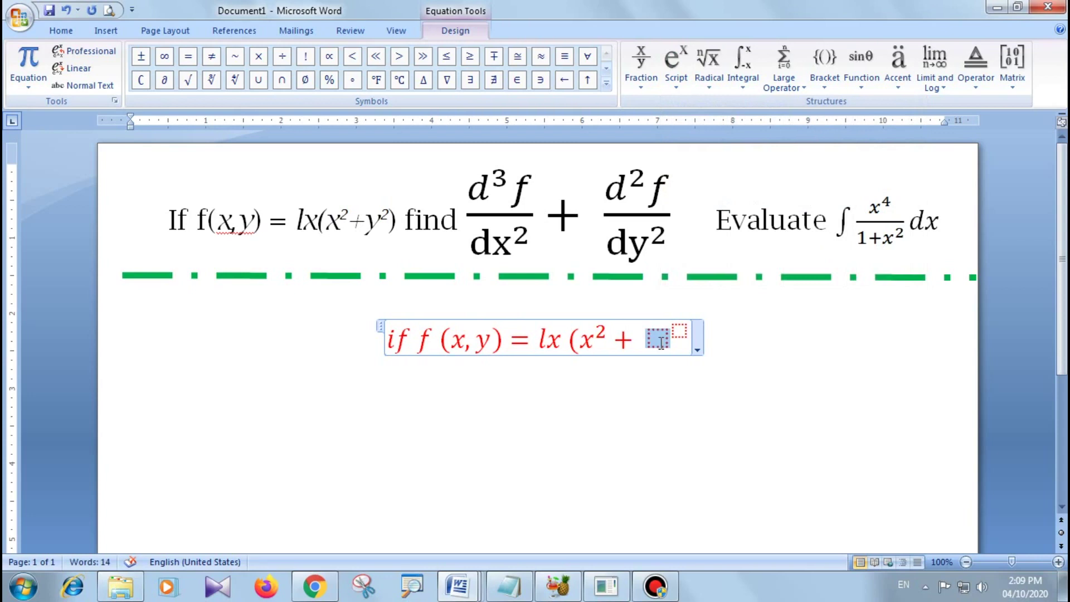
text( y)
click(675, 333)
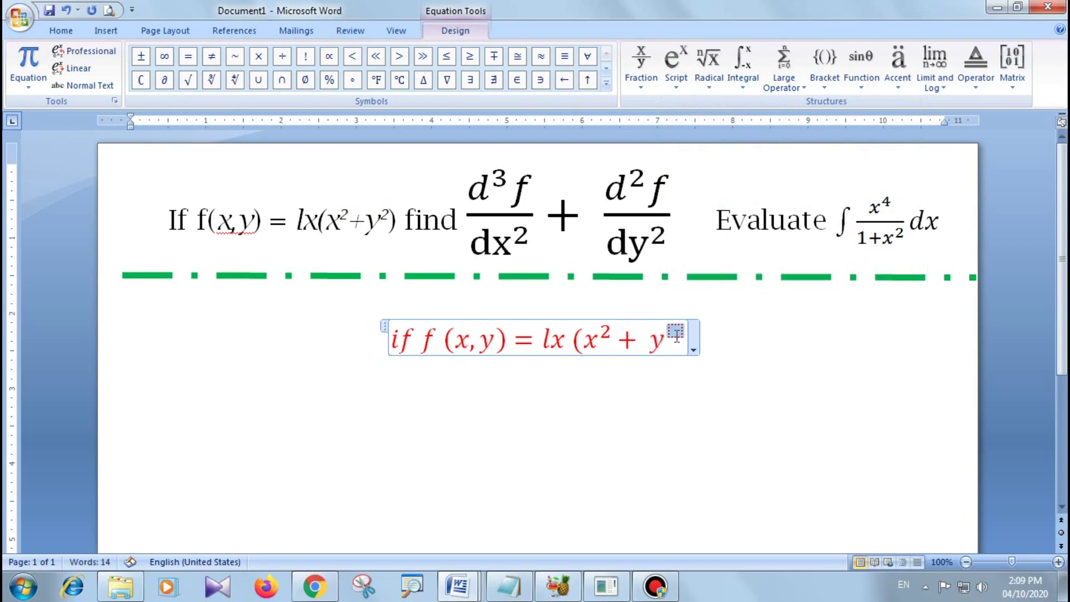
text(2)
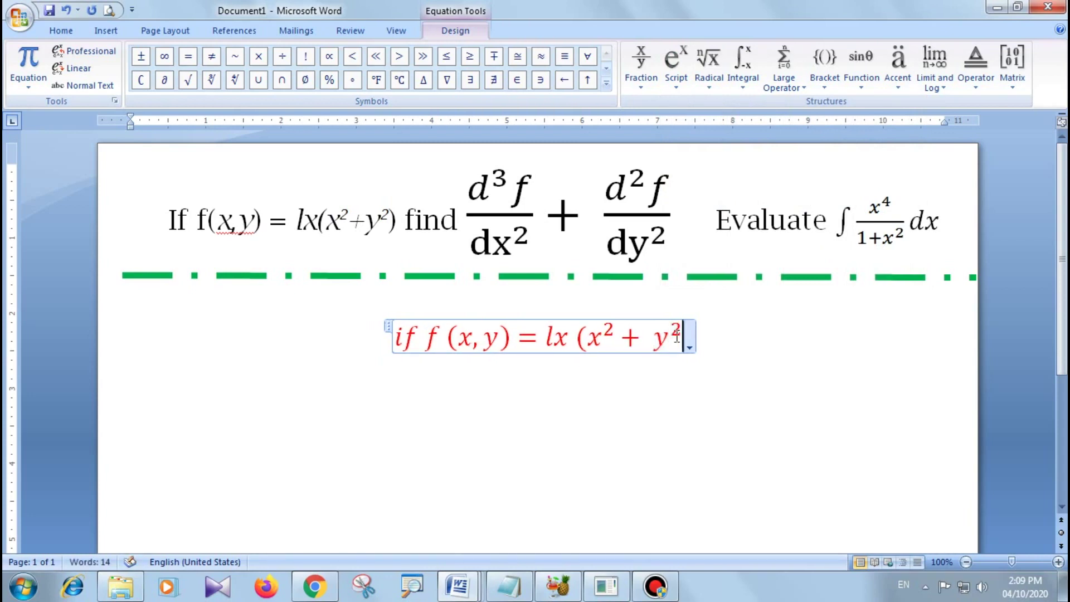
text())
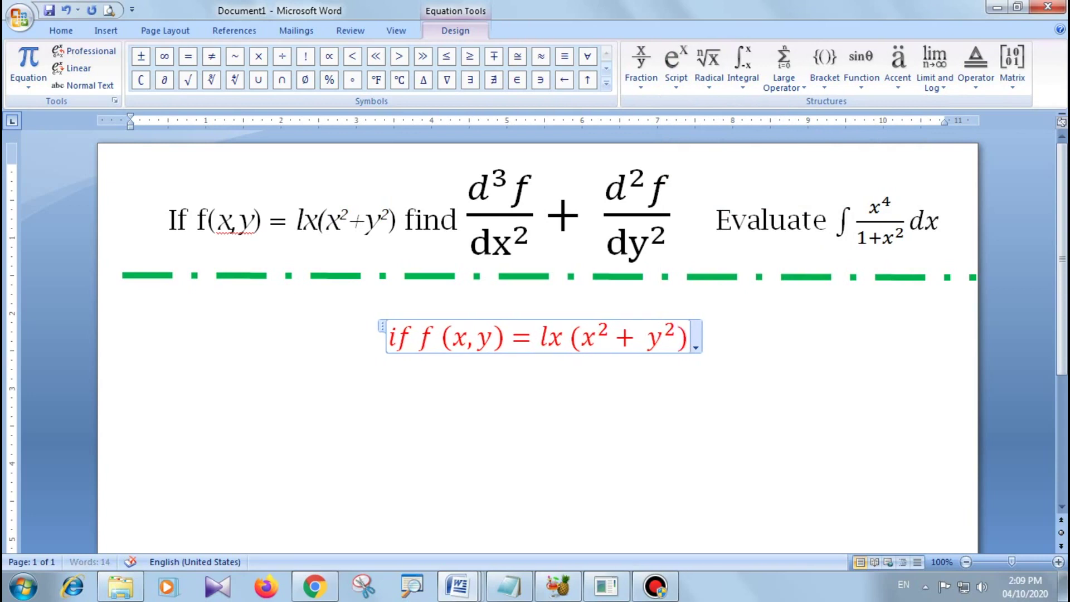
text( find)
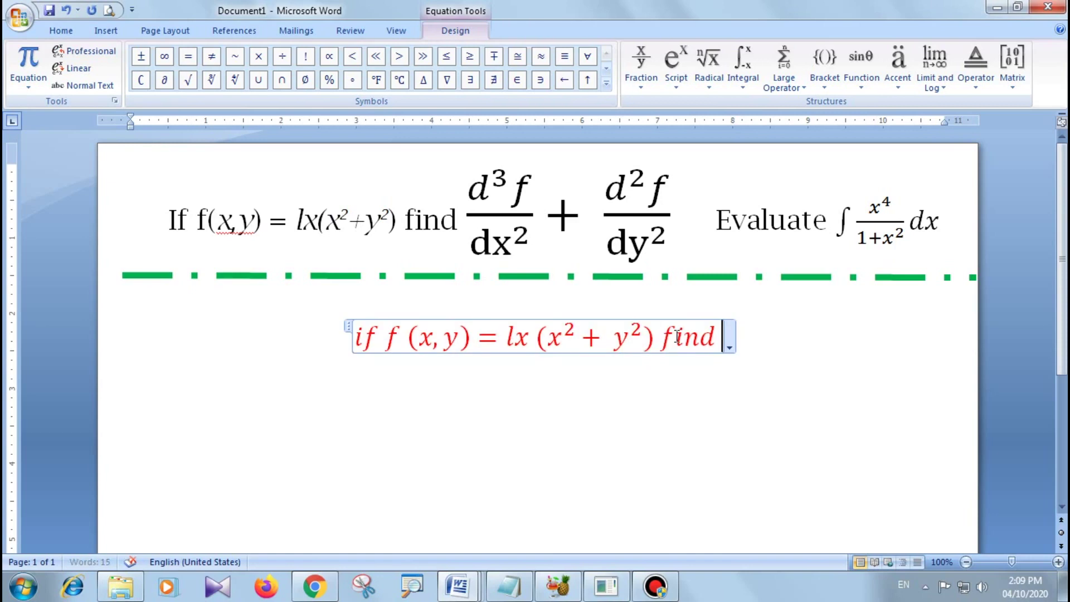
Step: Insert a stacked fraction with superscript templates in its numerator and denominator
click(641, 81)
click(656, 146)
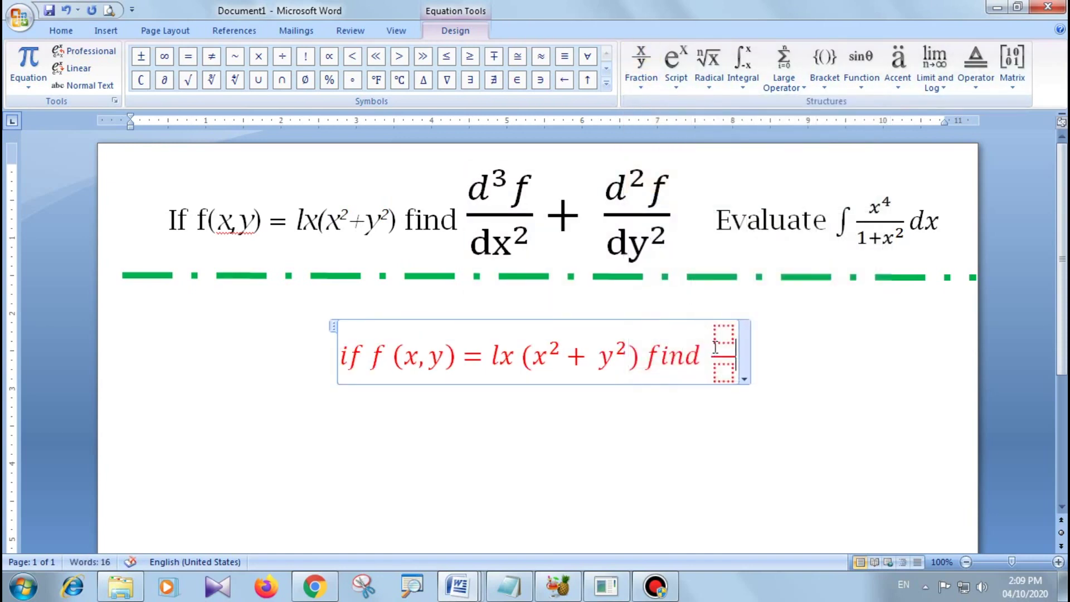
click(724, 334)
click(676, 61)
click(690, 147)
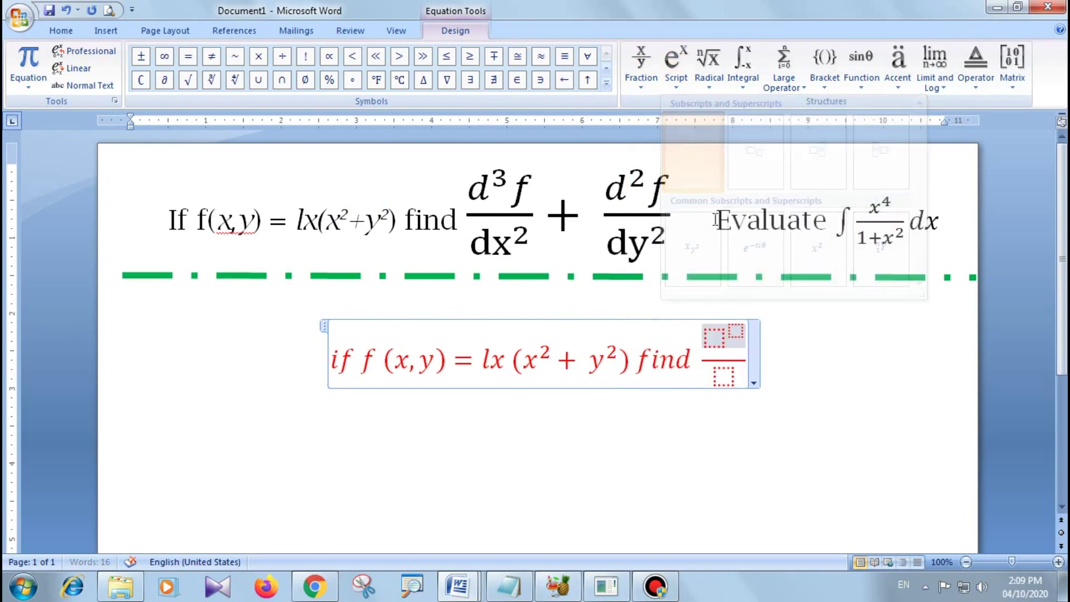
click(730, 378)
click(677, 89)
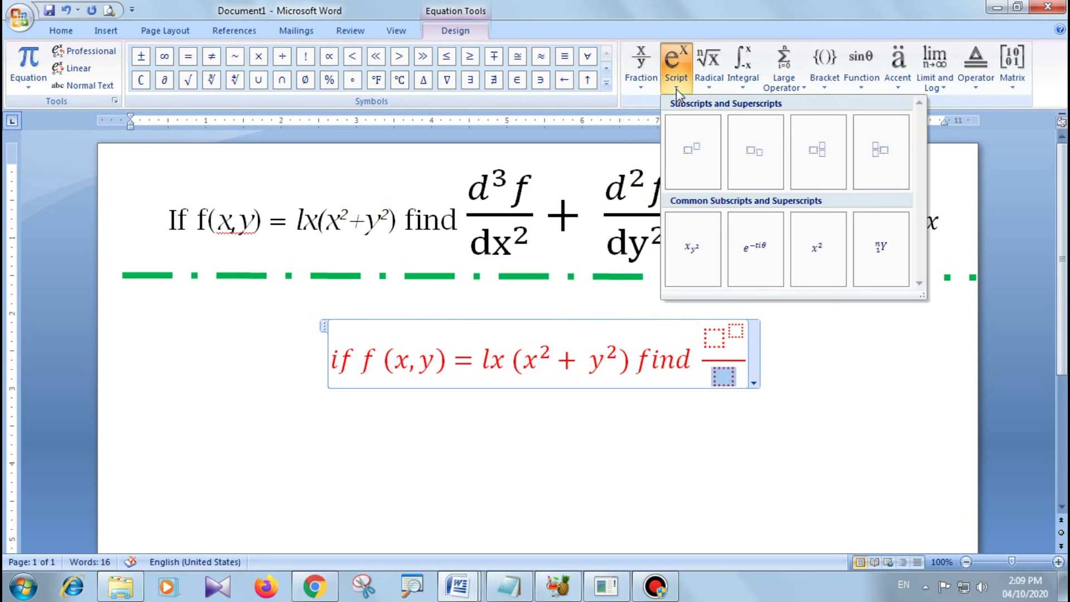
click(692, 156)
Step: Fill the fraction as d³f over dx² and step out after it
click(715, 339)
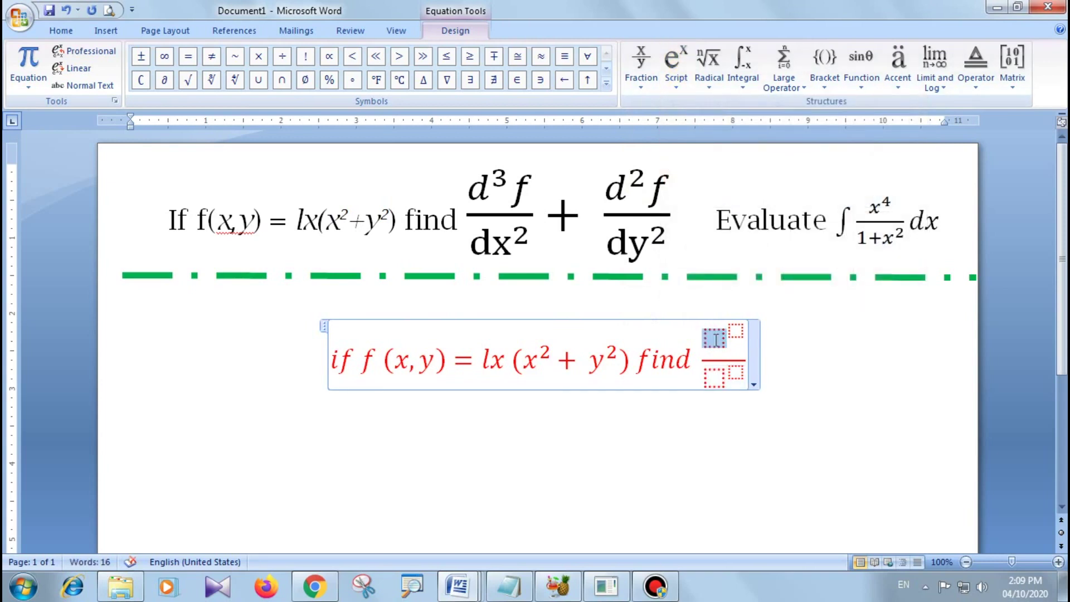
text(d)
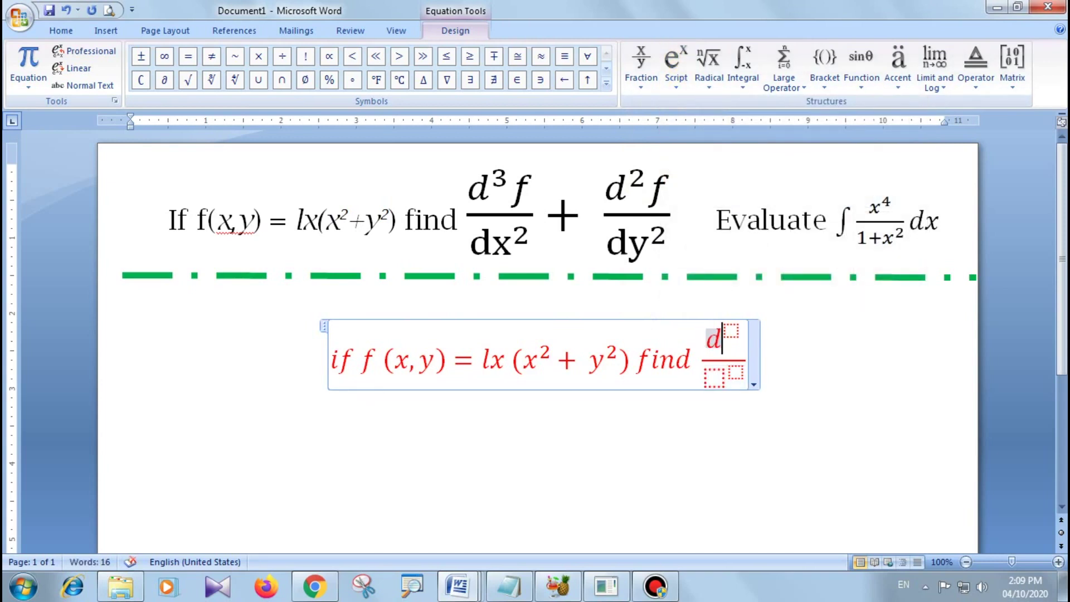
key(Right)
text(3)
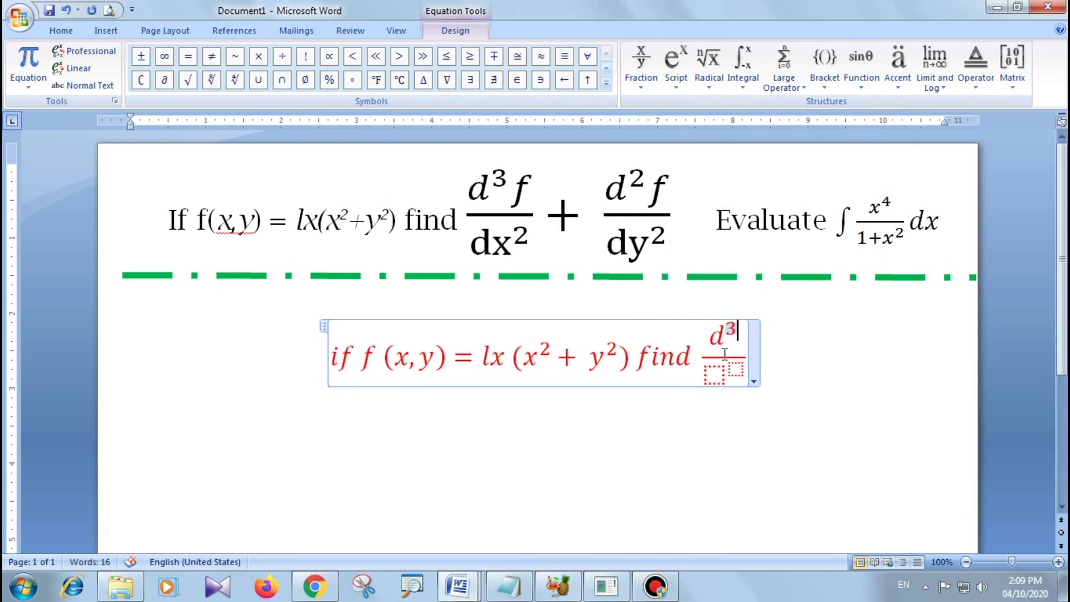
key(Right)
text(f)
click(713, 374)
text(dx)
click(741, 371)
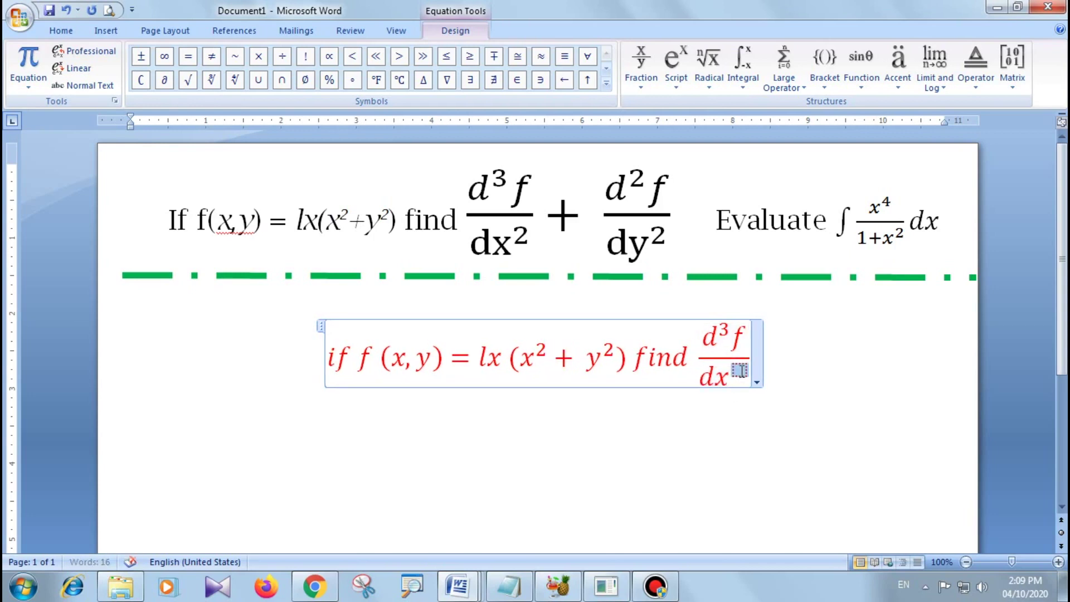
text(2)
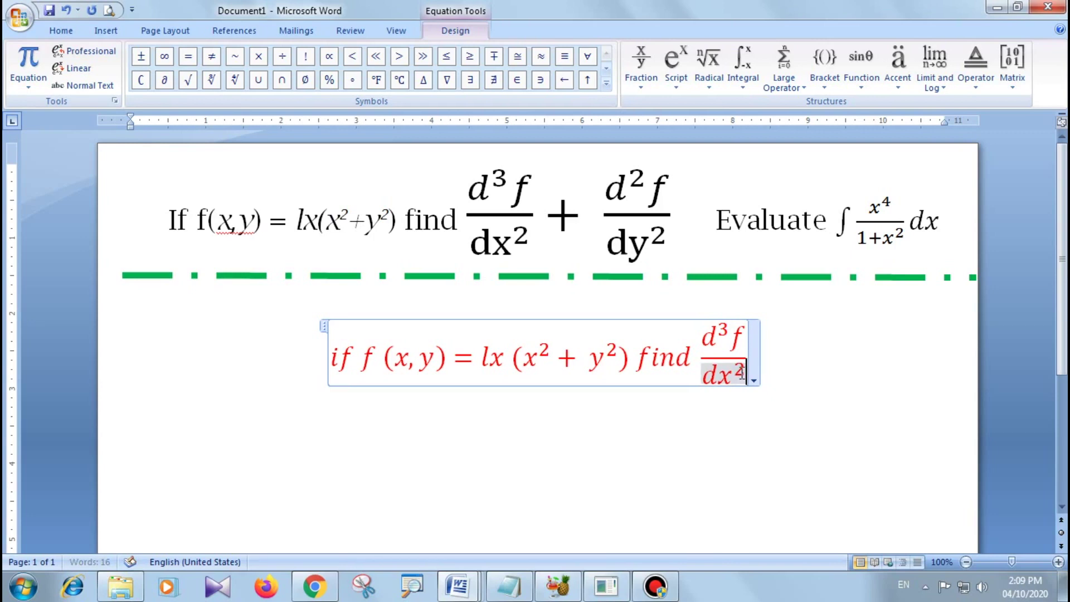
key(Right)
key(Right)
Step: Add a plus and a second stacked fraction with superscript slots in its numerator and denominator
text(+)
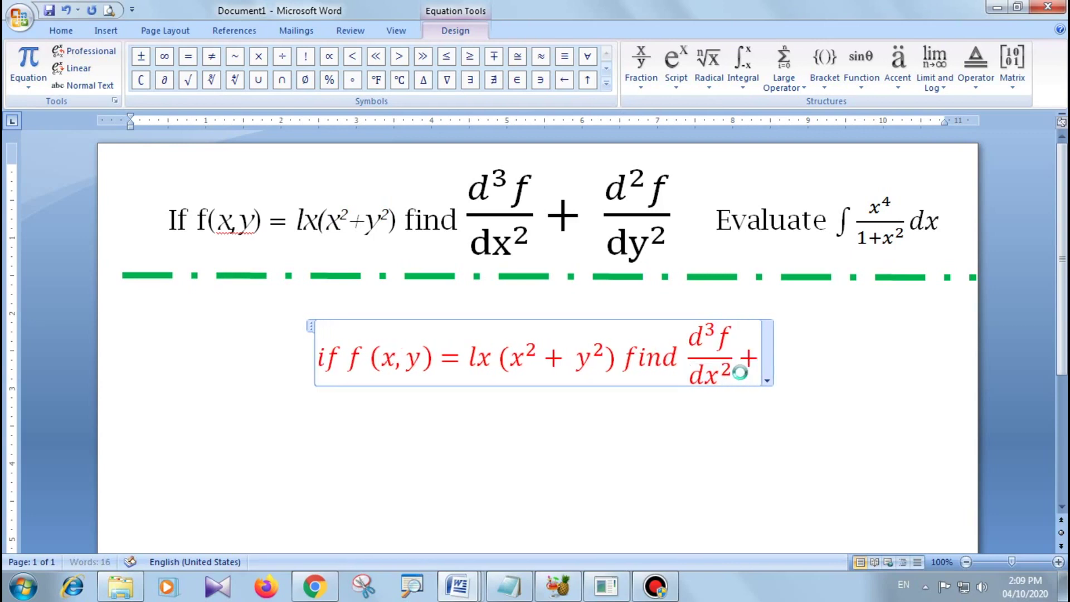
click(641, 69)
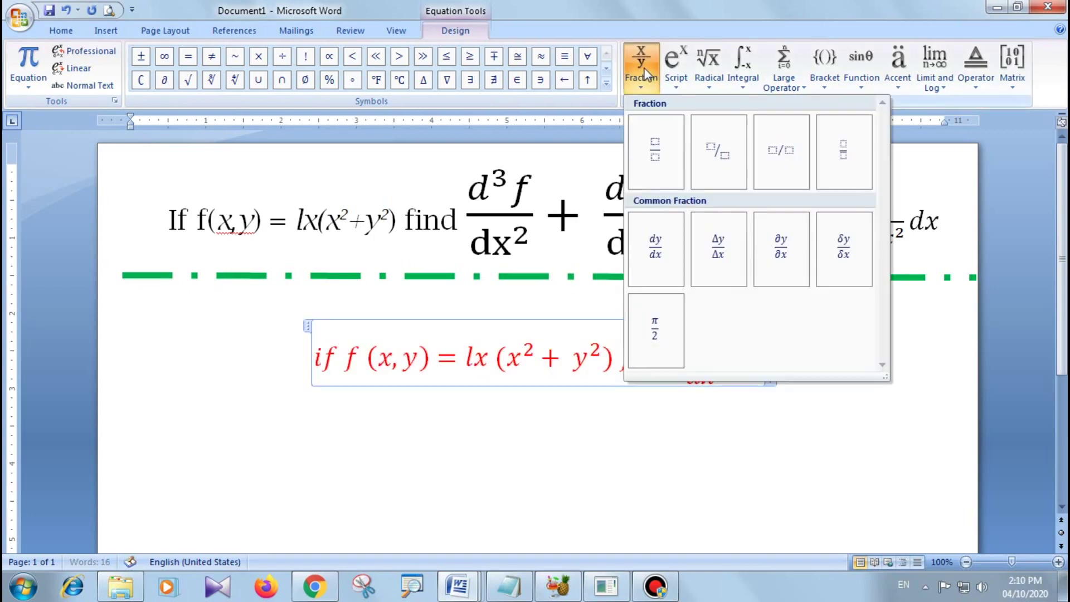
click(663, 152)
click(765, 335)
click(676, 59)
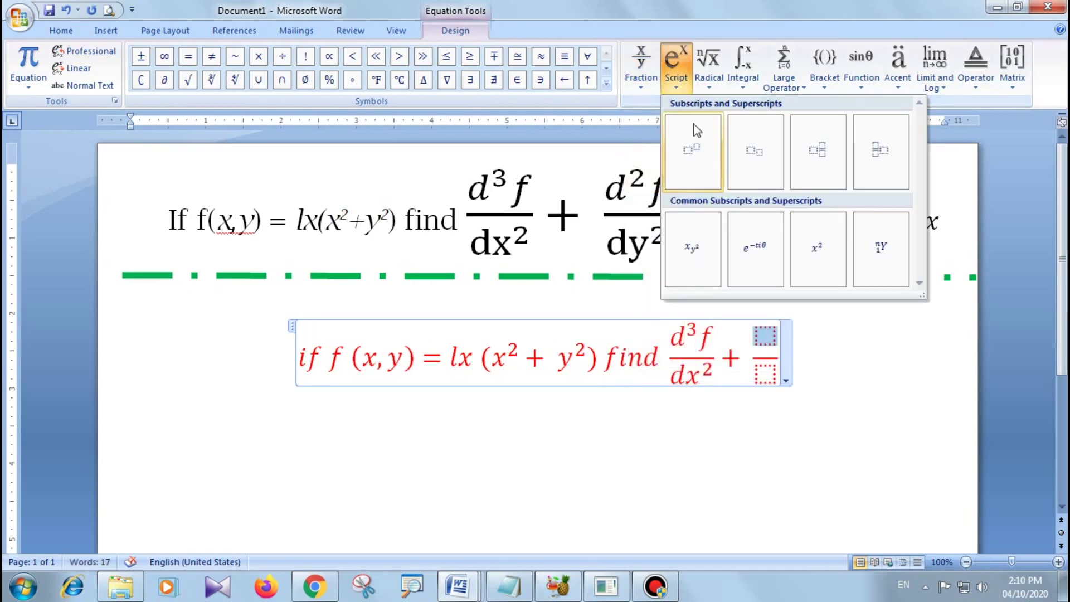
click(694, 142)
click(768, 381)
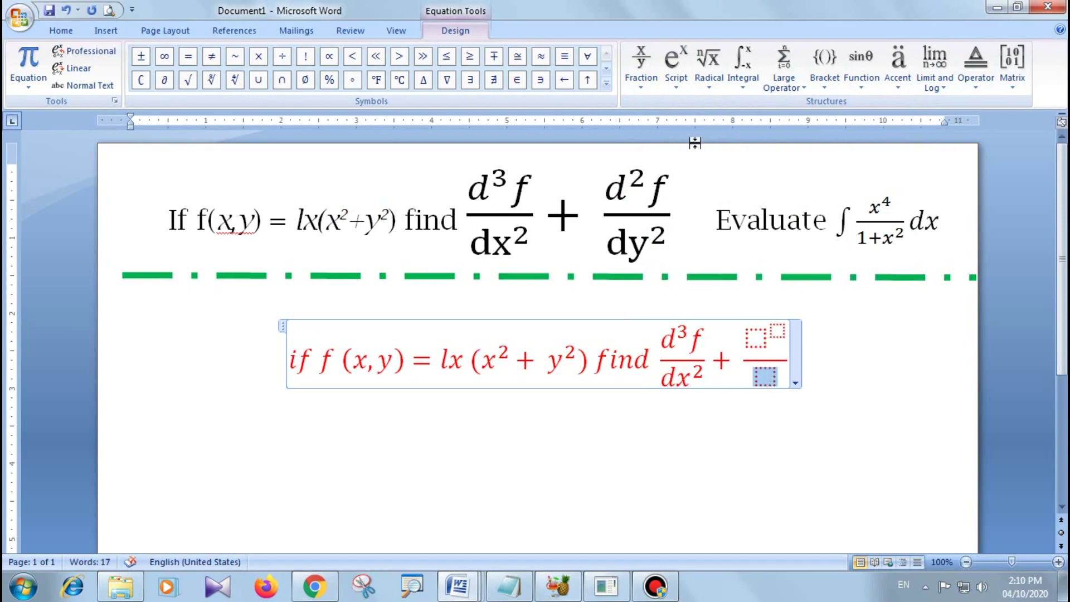
click(672, 78)
click(691, 146)
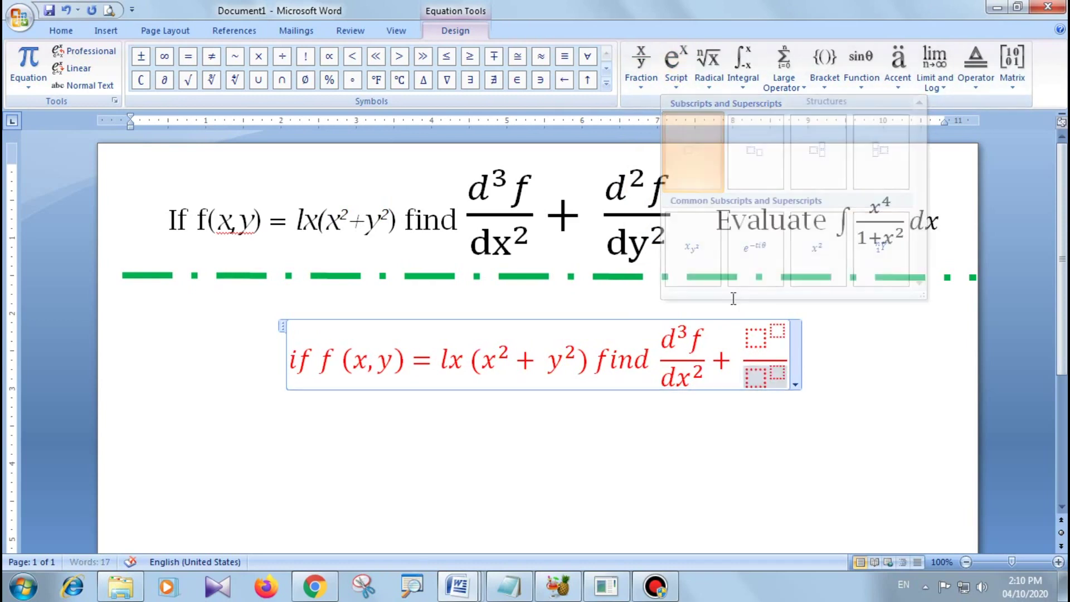
click(754, 337)
Step: Fill the fraction as d²f/dy², then type 'Evaluate' after it
text(d)
key(Right)
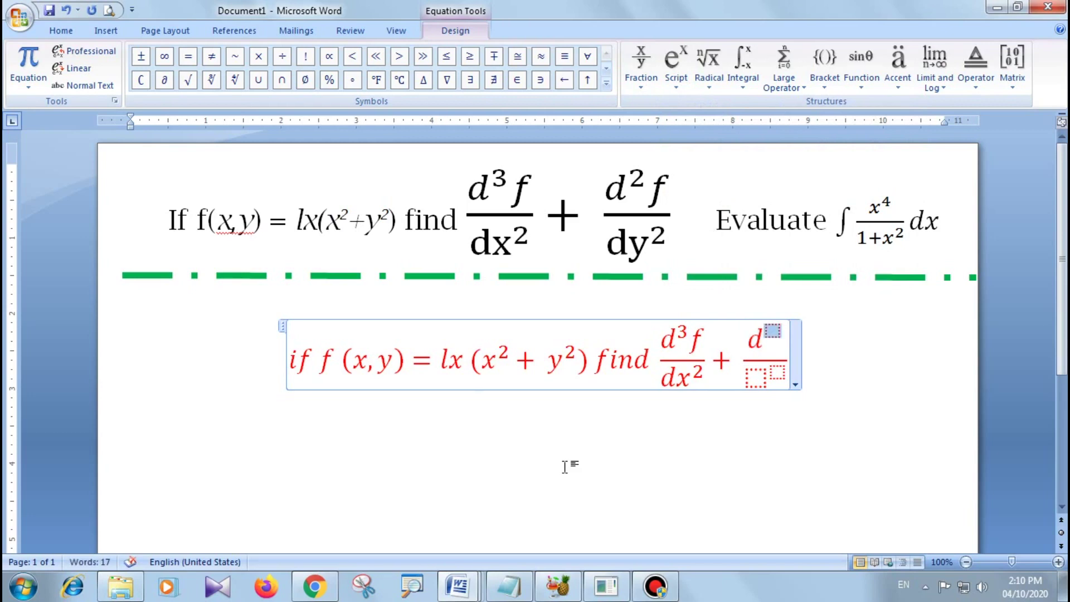
text(2)
key(Right)
text(f)
key(Down)
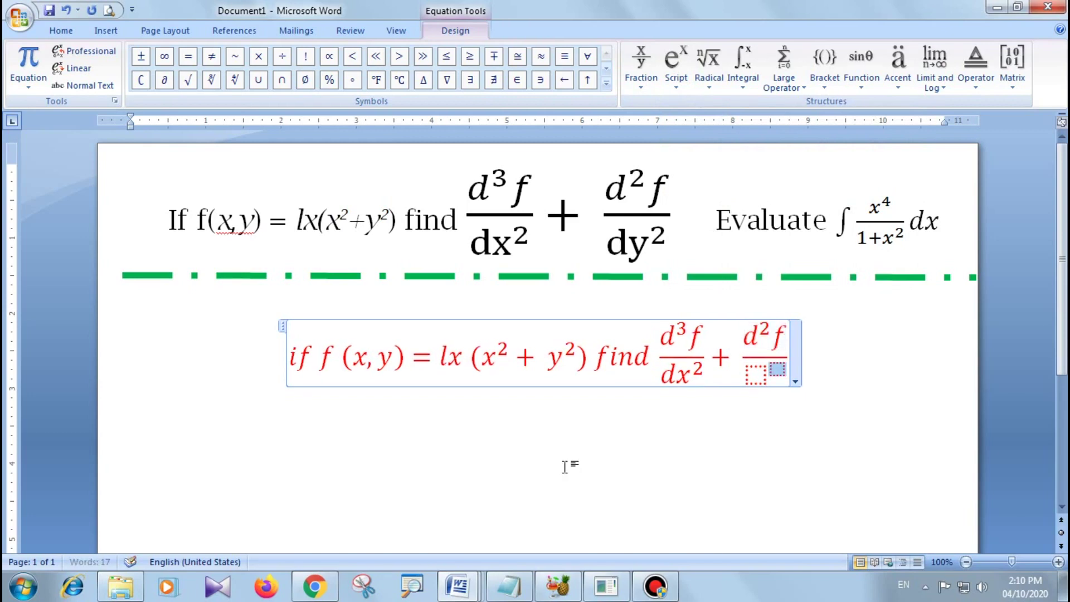
key(Left)
text(d)
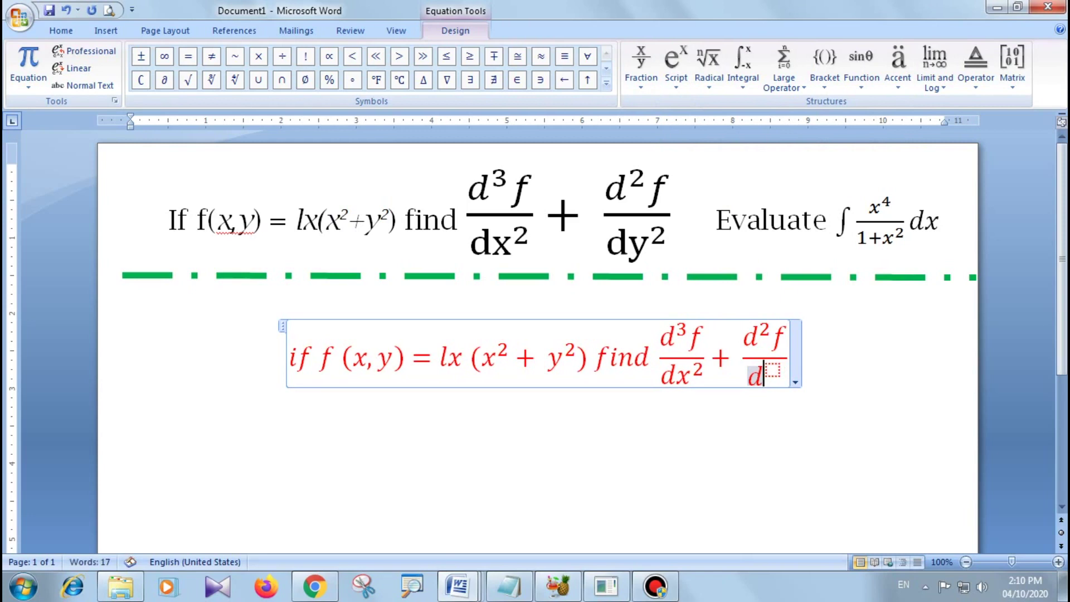
text(y)
key(Right)
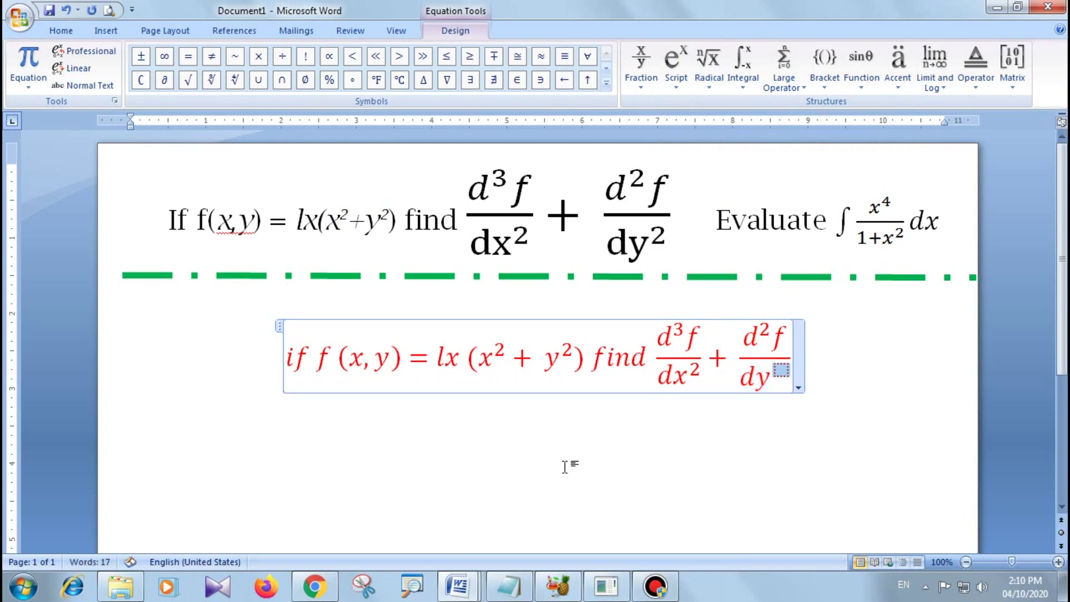
text(2)
key(Right)
key(Right)
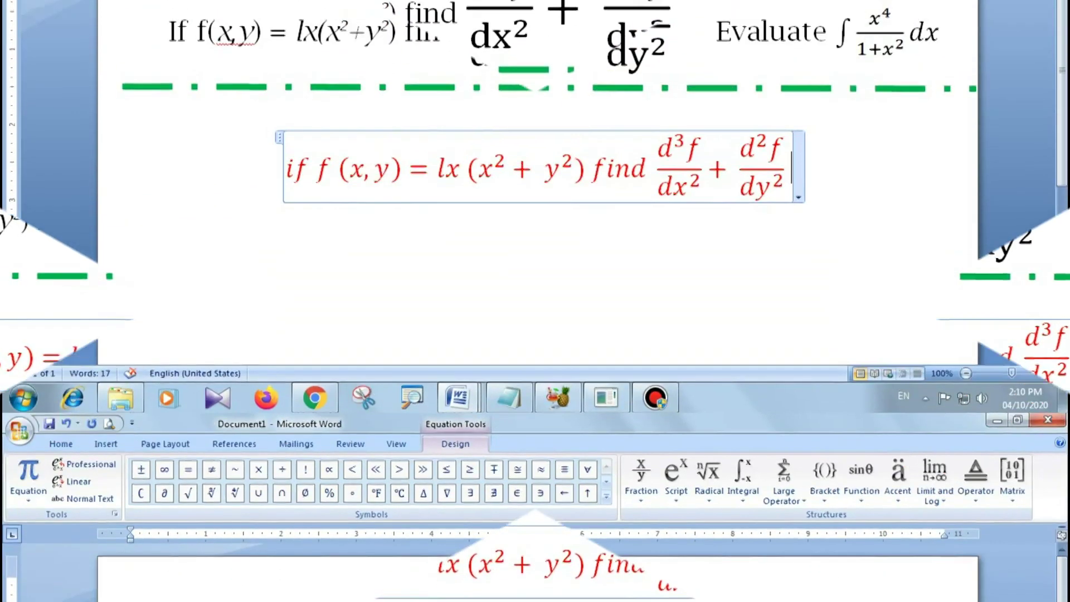
text(Evaluat)
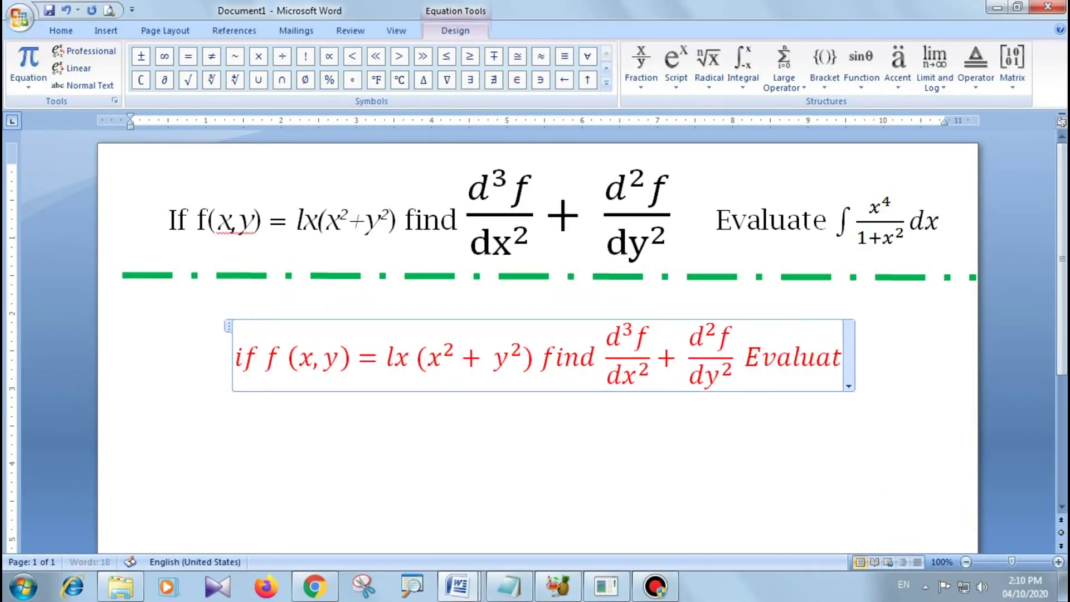
text(e)
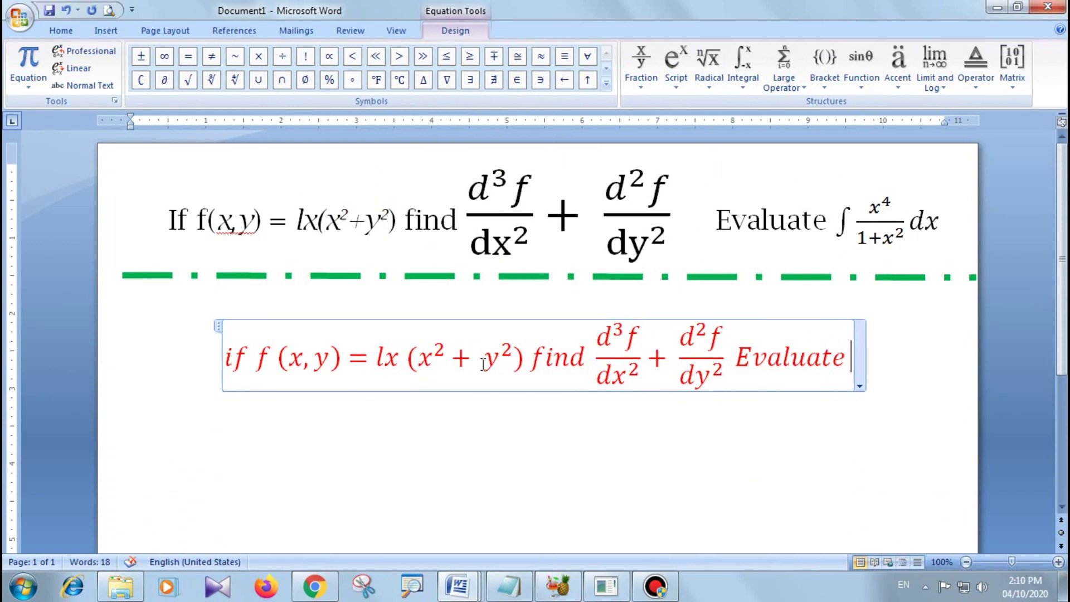
Step: Insert a plain integral after Evaluate with a stacked fraction in its body
click(745, 92)
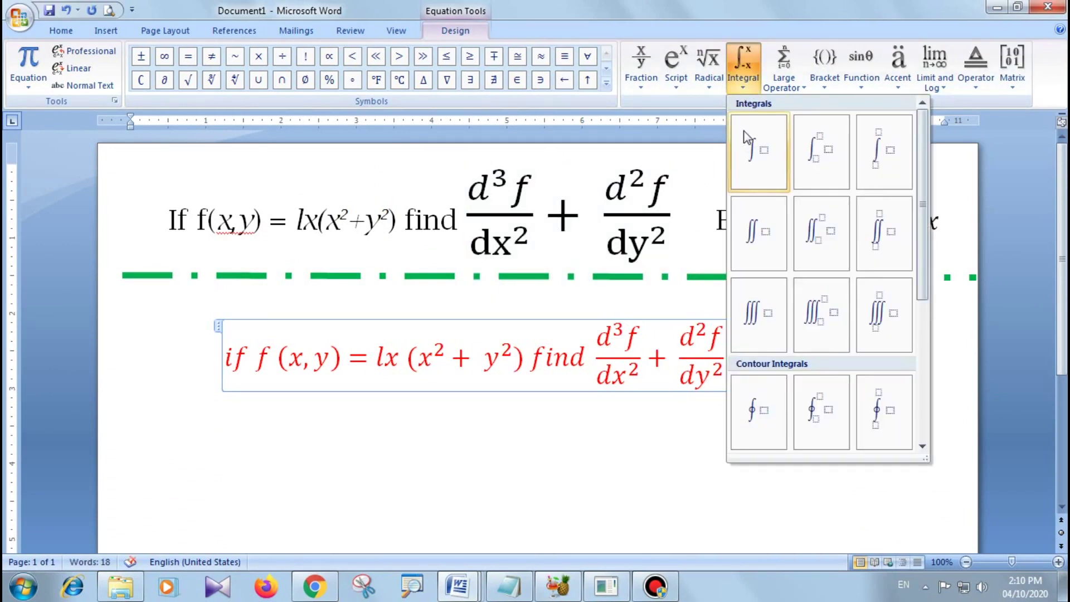
click(757, 156)
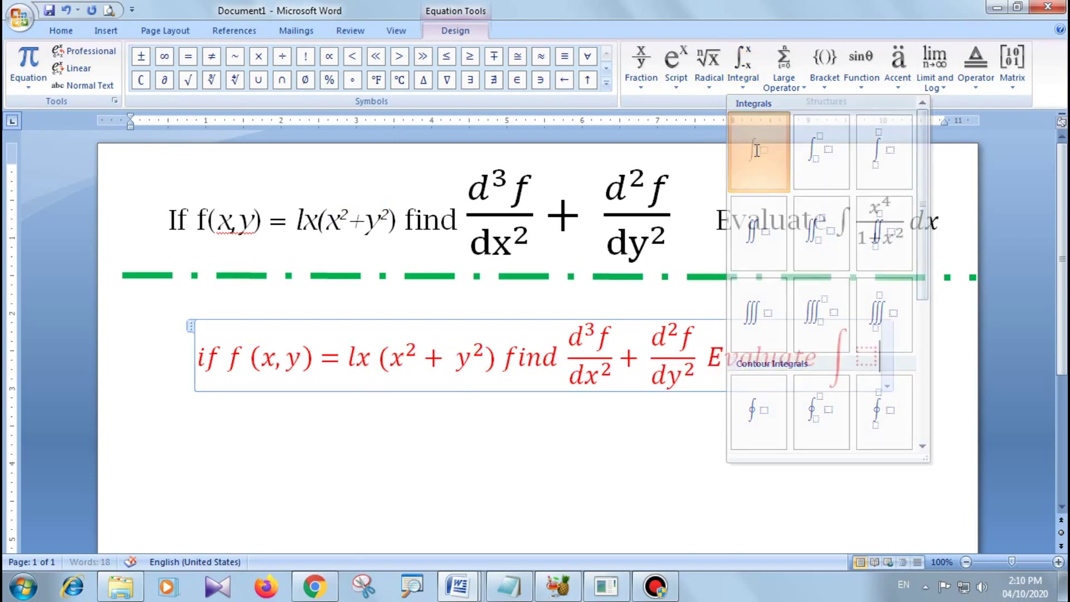
click(865, 355)
click(641, 64)
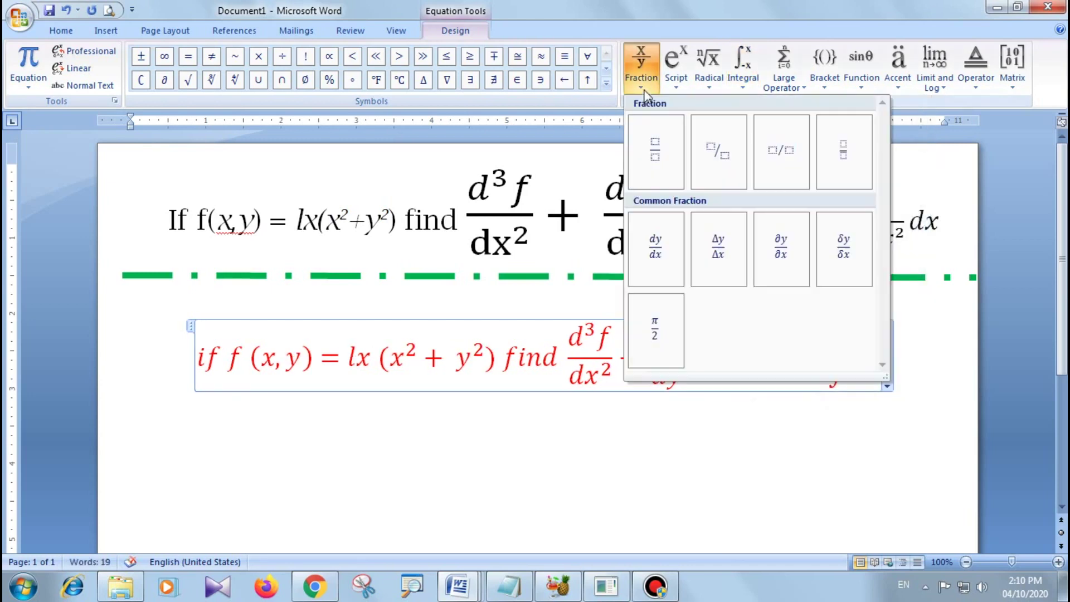
click(666, 154)
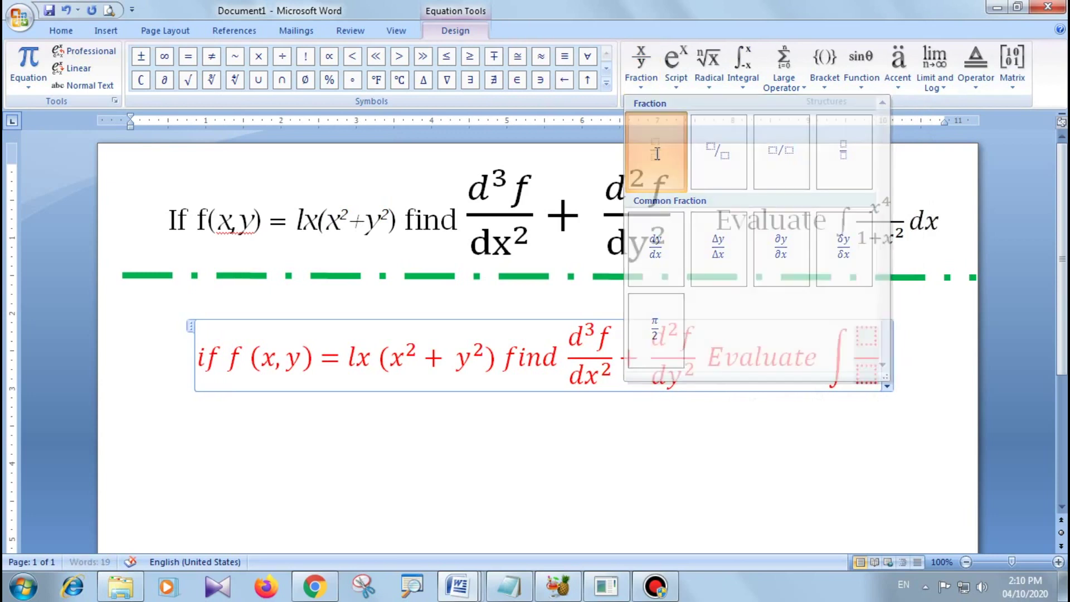
Step: Give the integral's fraction superscript slots in both numerator and denominator
click(864, 335)
click(675, 64)
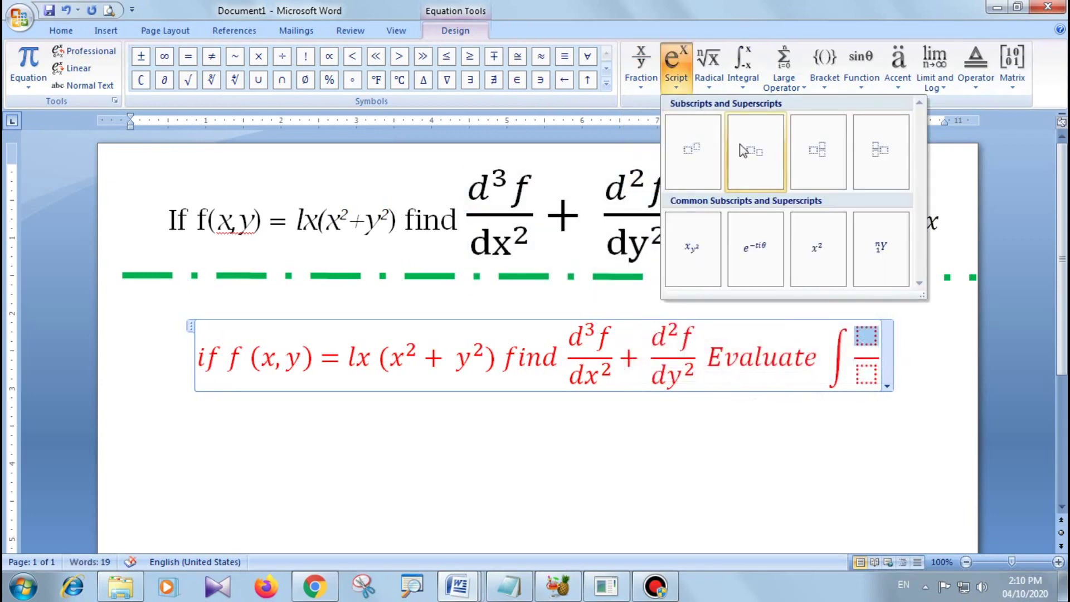
click(697, 148)
click(863, 374)
click(675, 64)
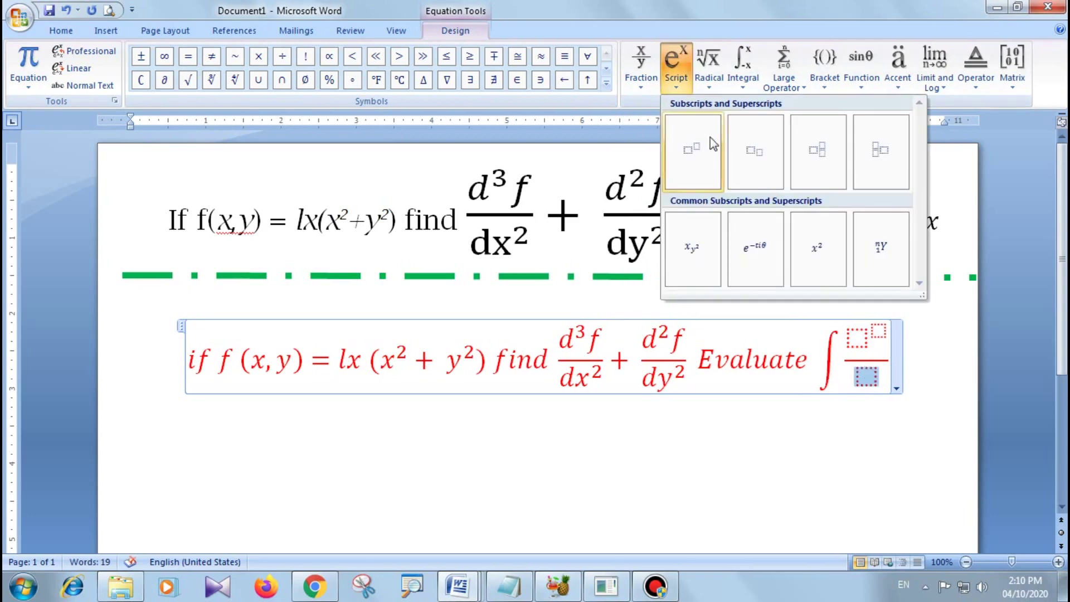
click(700, 150)
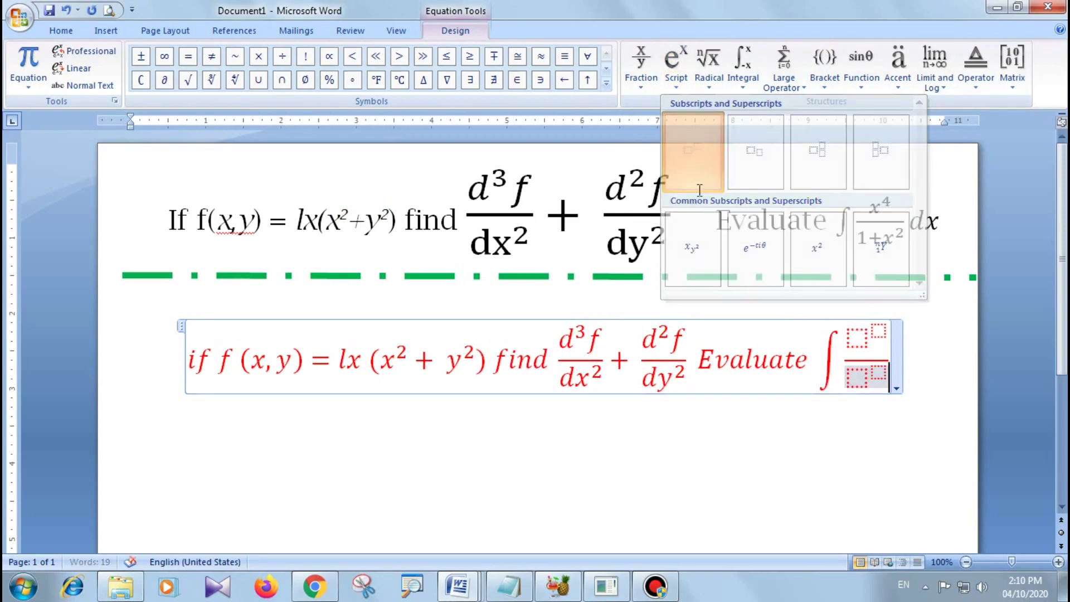
Step: Fill the integrand fraction as x⁴ over 1+x²
click(856, 341)
text(x/)
key(Right)
text(4)
key(Down)
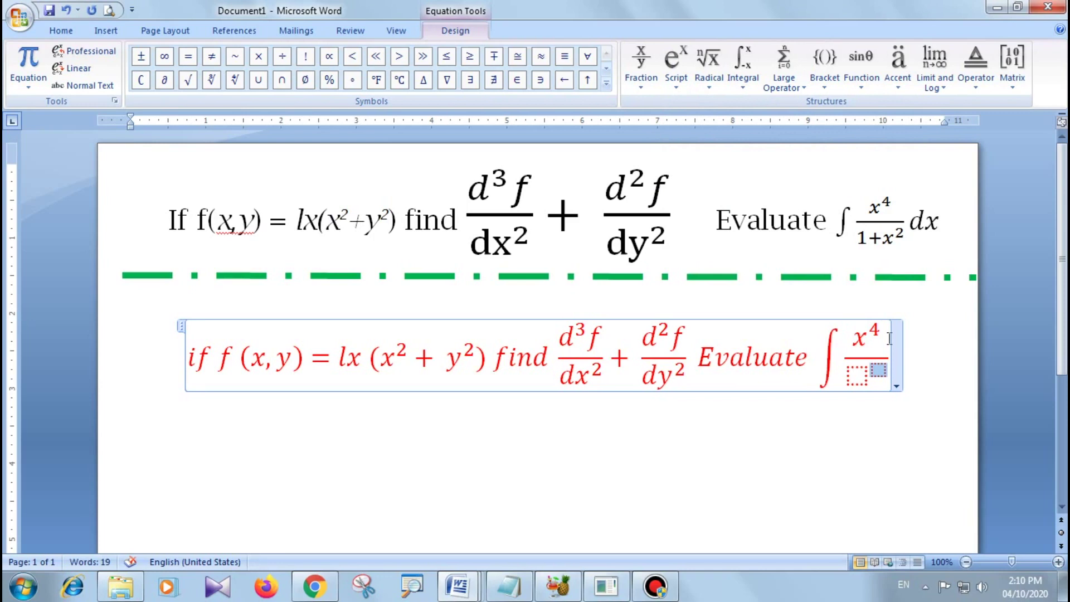
key(Left)
text(1)
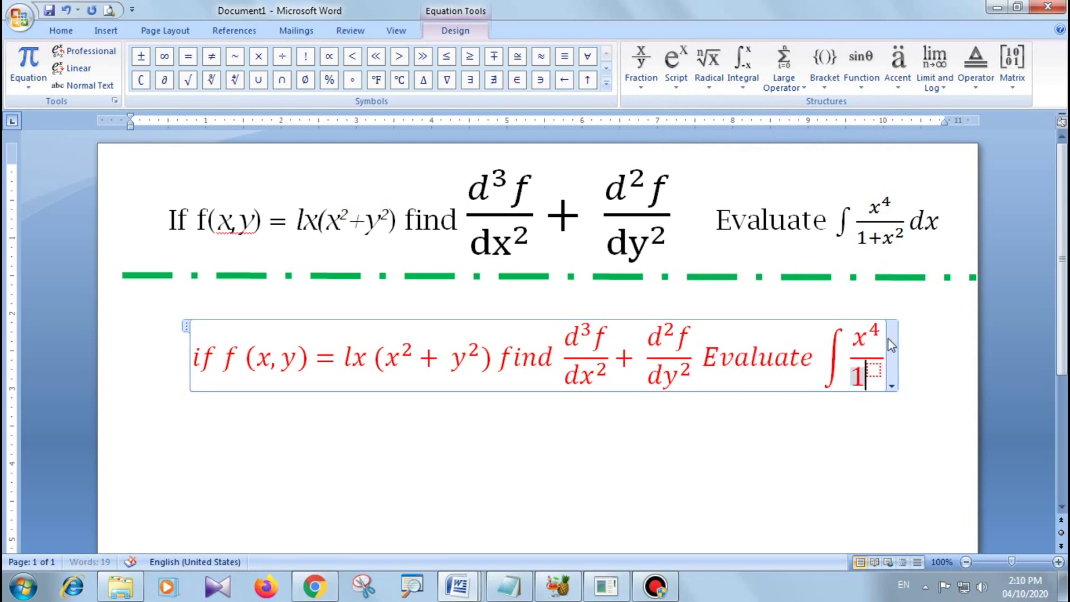
text(+x)
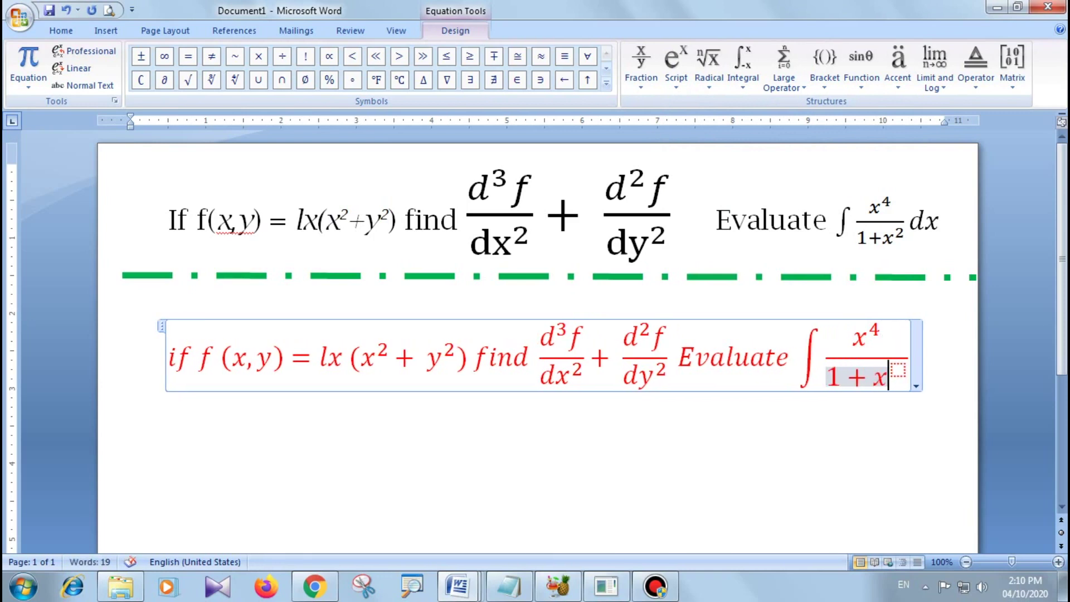
key(Right)
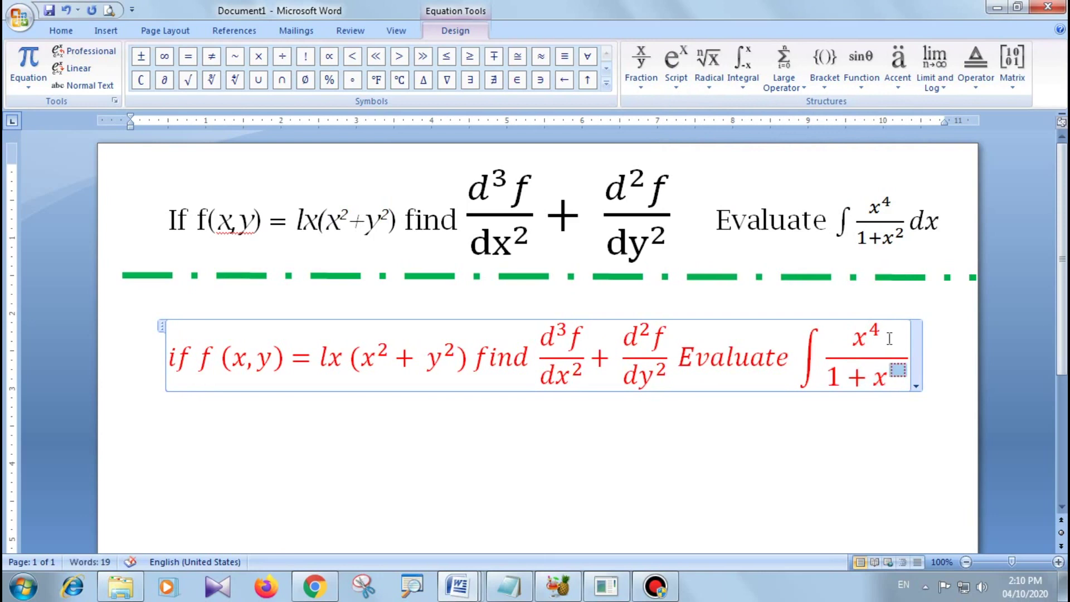
text(2)
key(Right)
key(Right)
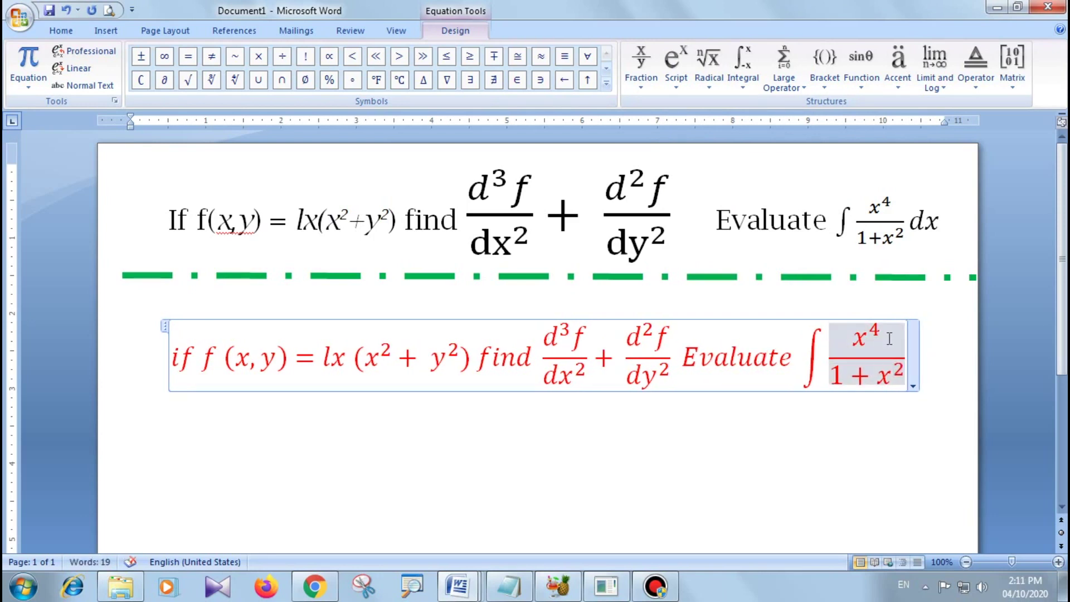
Step: End the red equation with dx, then select the black and red equations to compare them
text(dx)
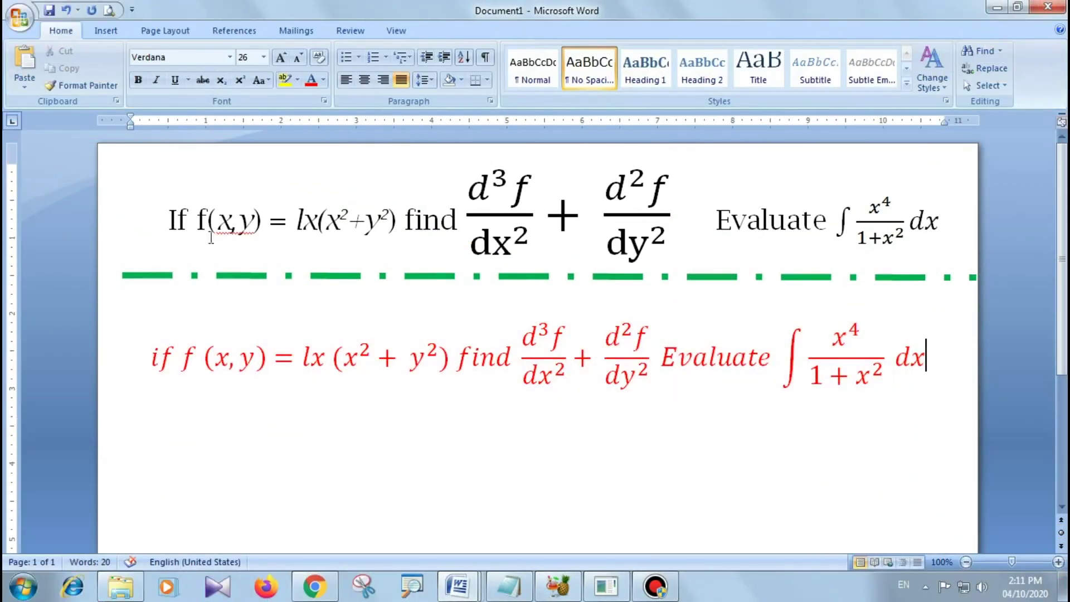
drag(156, 217, 951, 223)
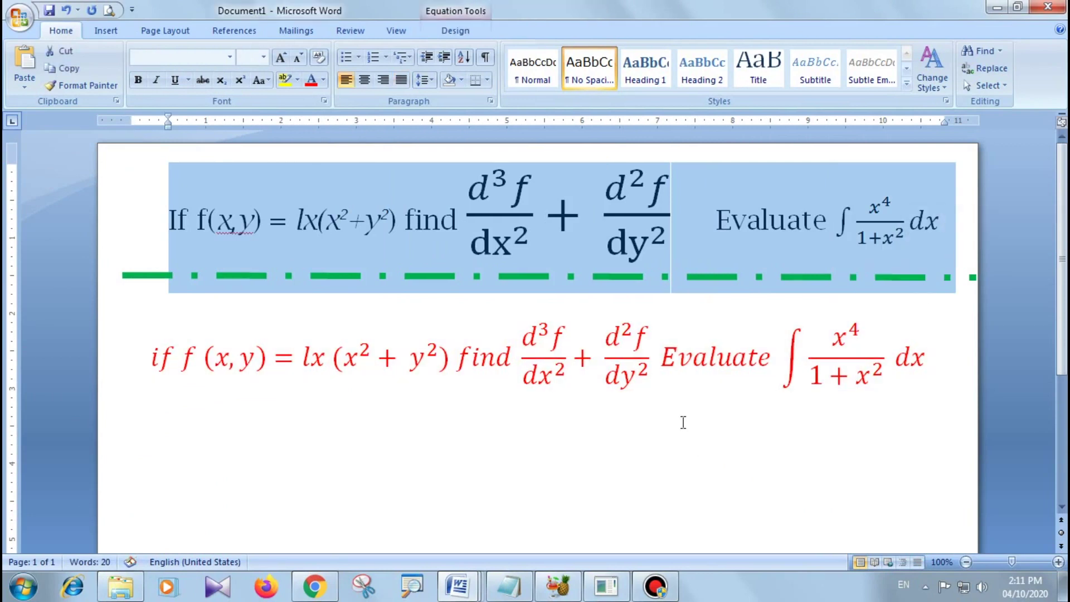
click(619, 434)
click(150, 365)
mouse_move(136, 368)
mouse_down()
mouse_move(235, 381)
mouse_move(940, 380)
mouse_up()
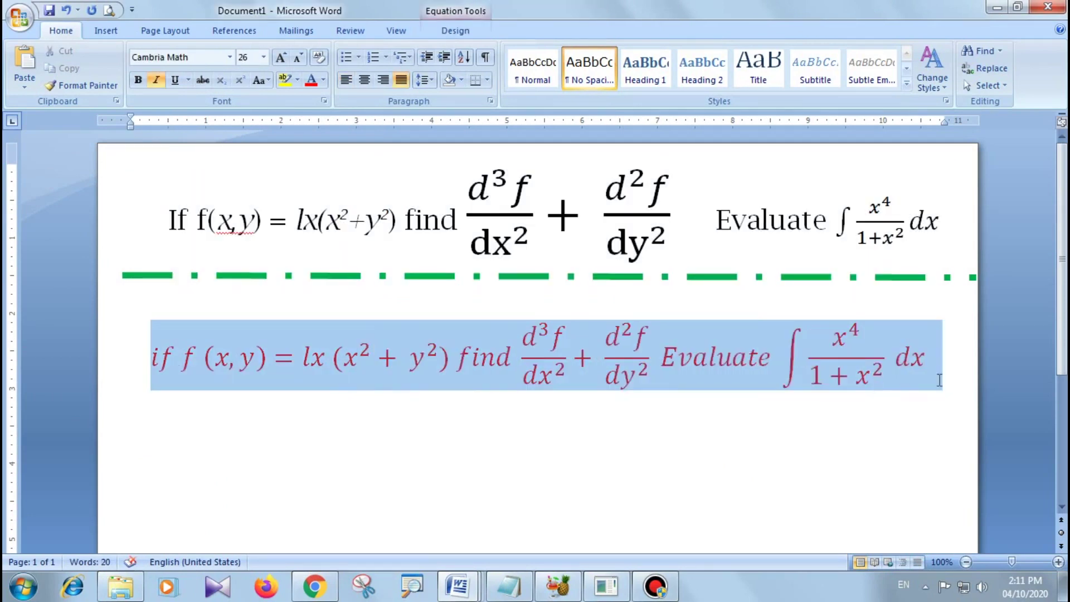
click(719, 482)
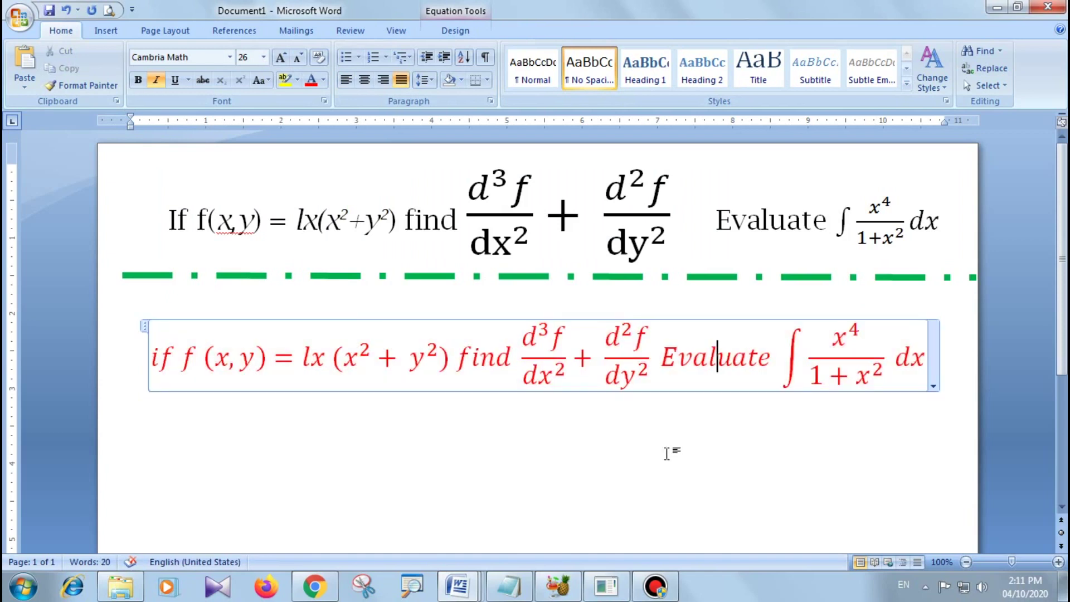